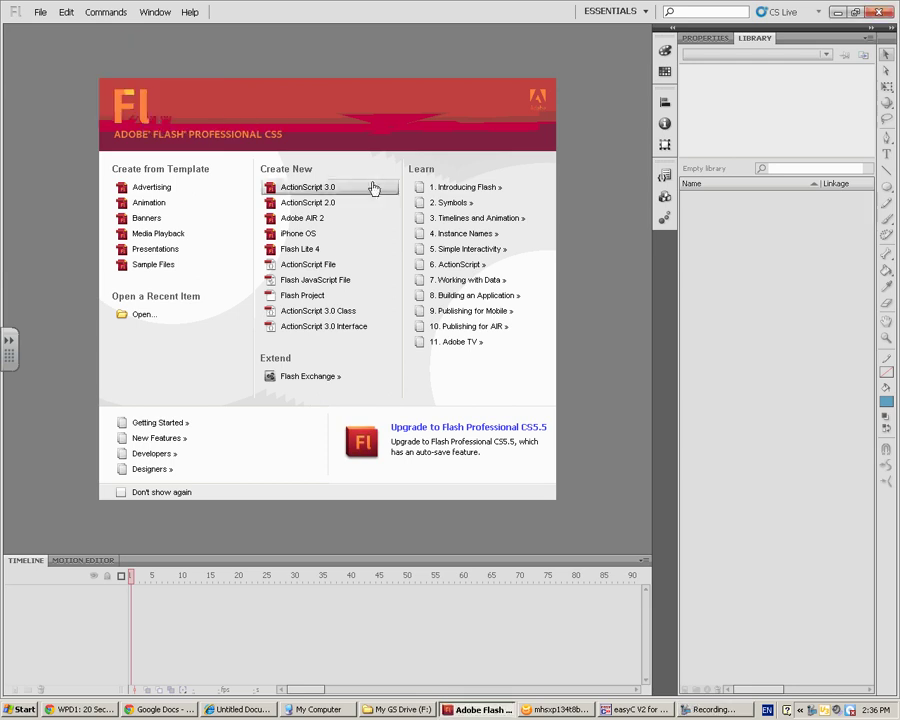
Step: Create a new ActionScript 3.0 document from the Welcome screen
click(313, 189)
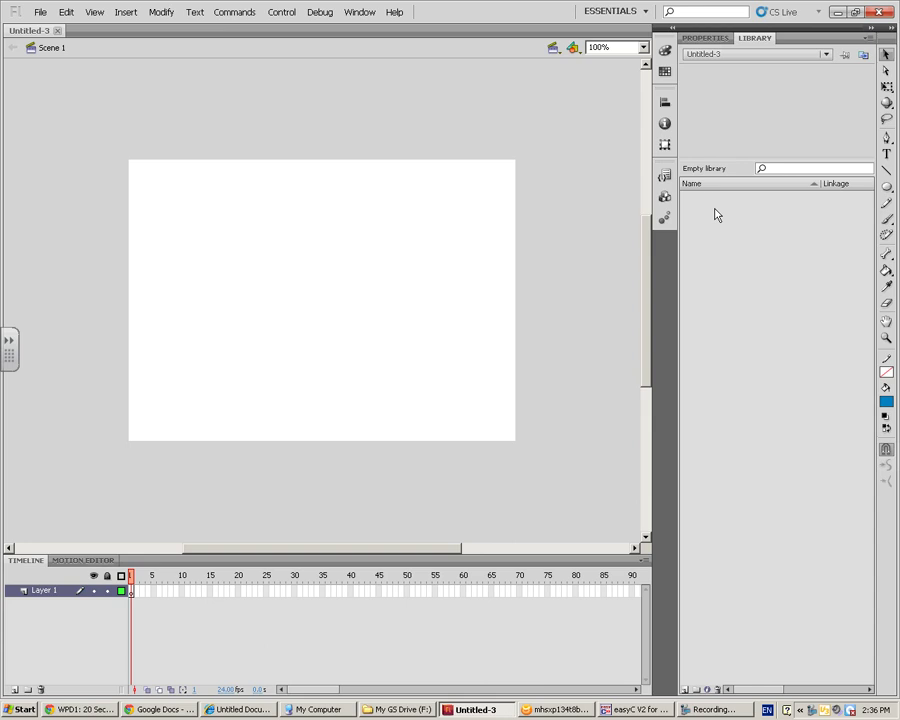
Step: With the Oval Tool and a red fill, draw a small circle near the stage's top-left
click(886, 186)
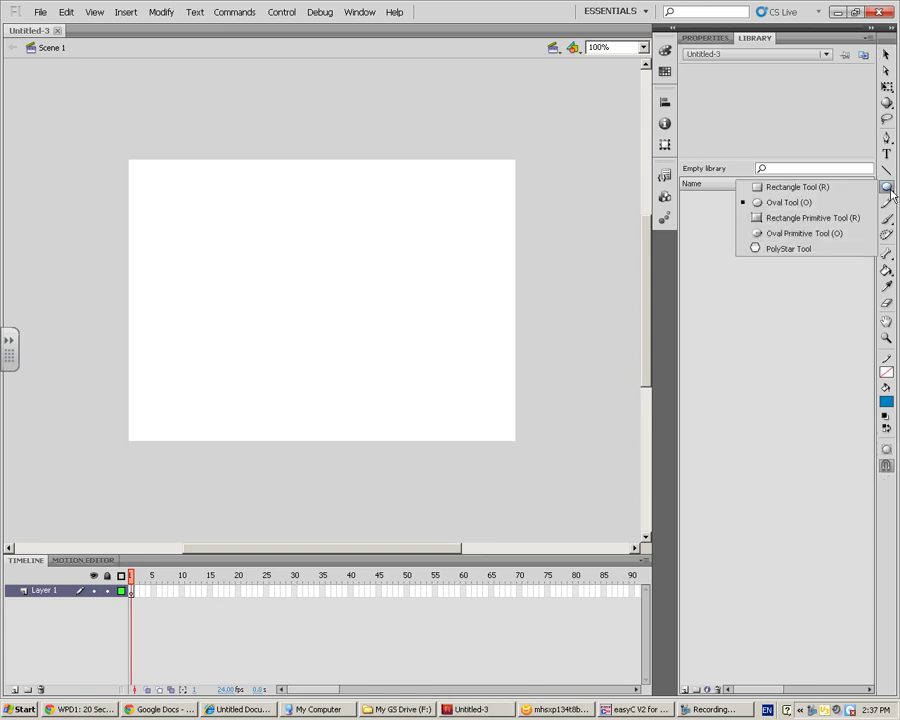
click(830, 203)
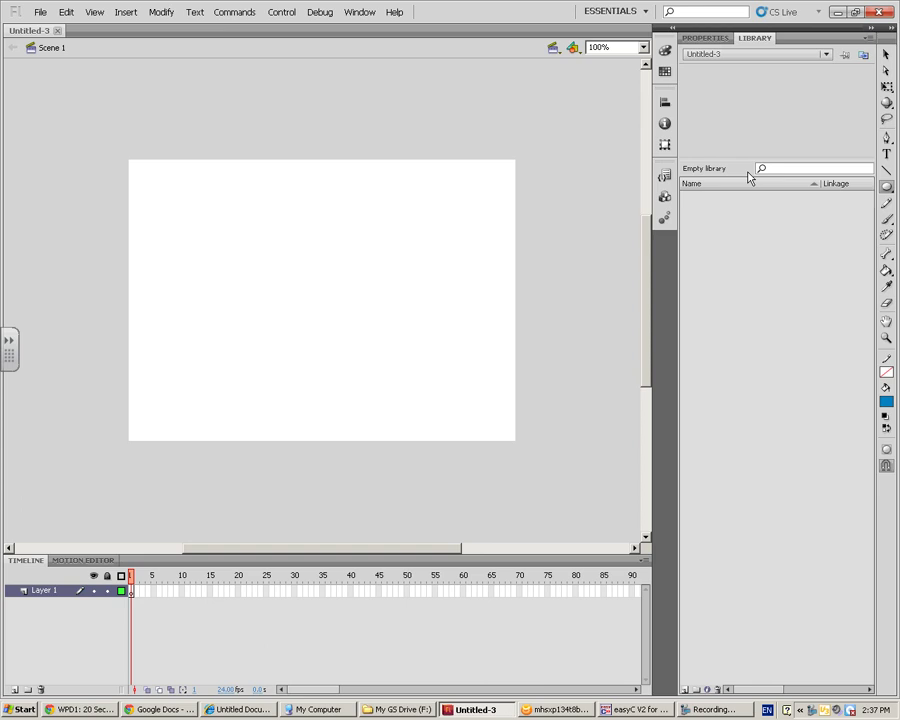
click(700, 40)
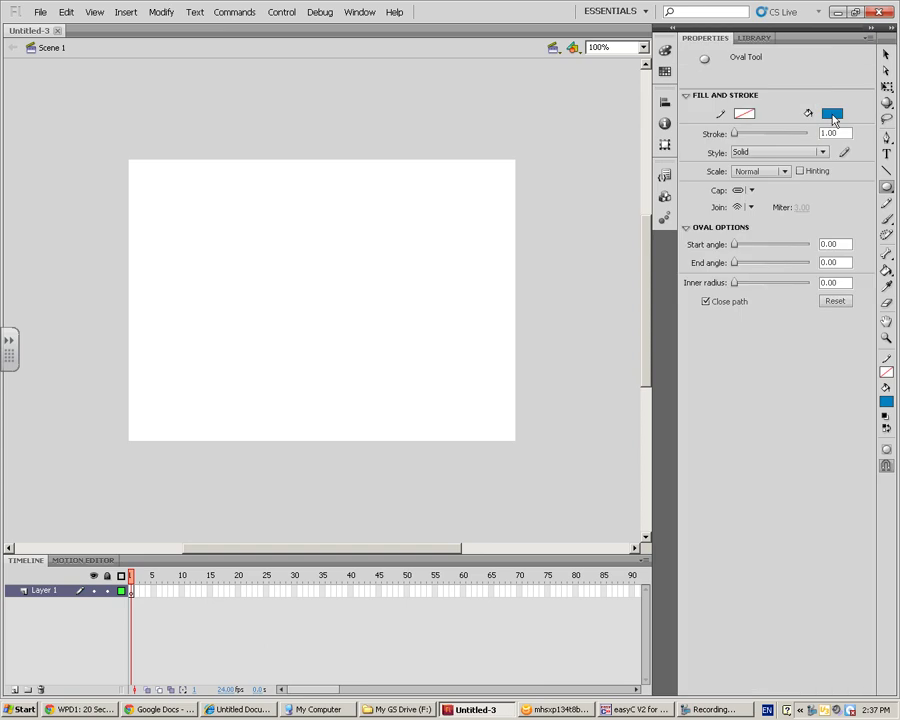
click(833, 115)
click(682, 202)
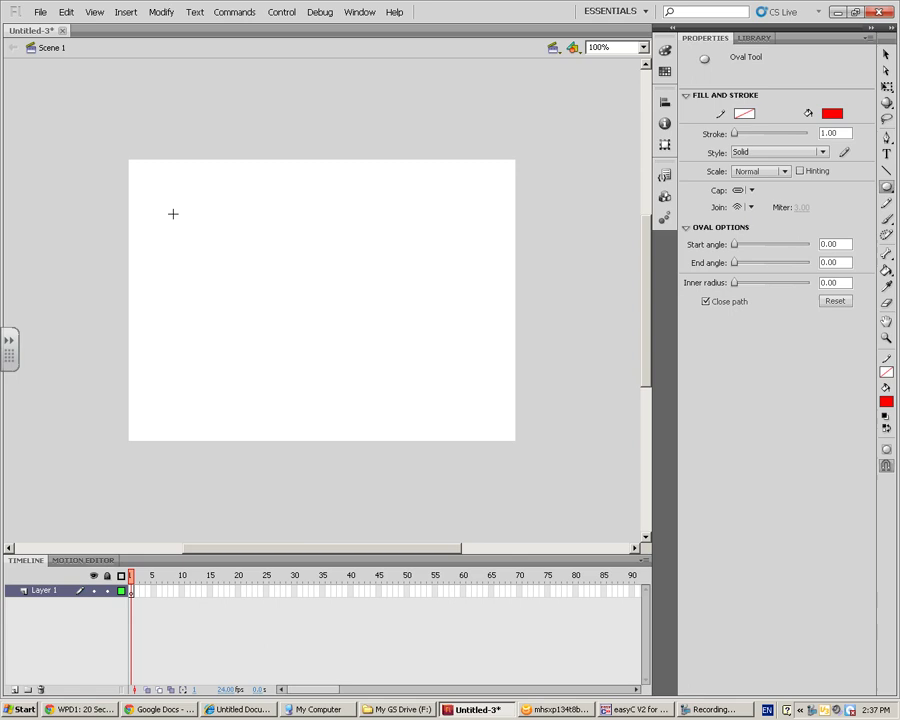
drag(163, 184, 216, 237)
Step: Convert the red circle into a Movie Clip symbol named 'red ball'
click(884, 56)
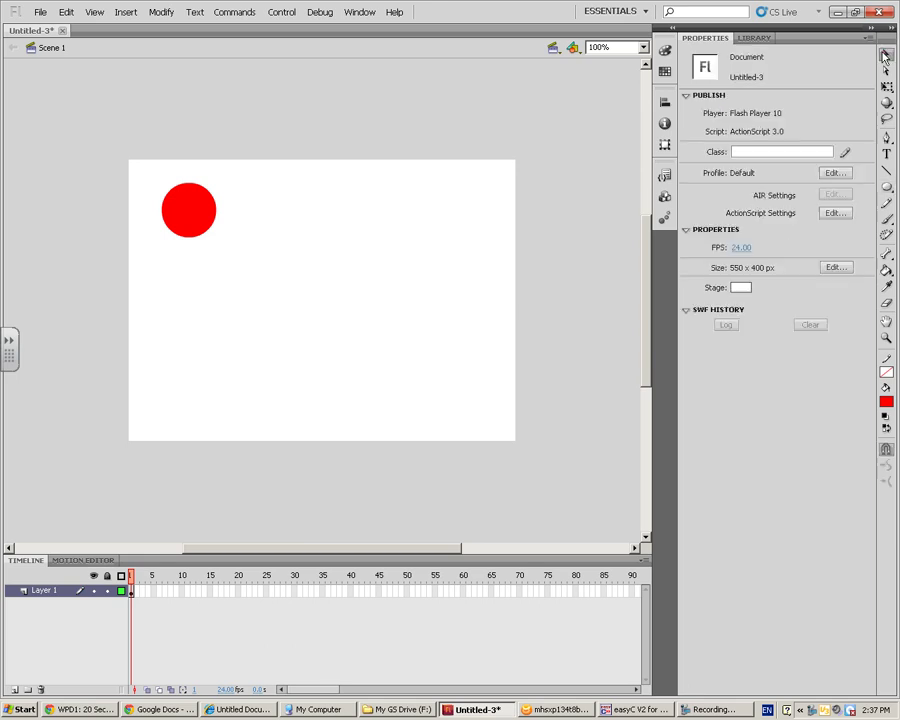
right_click(189, 212)
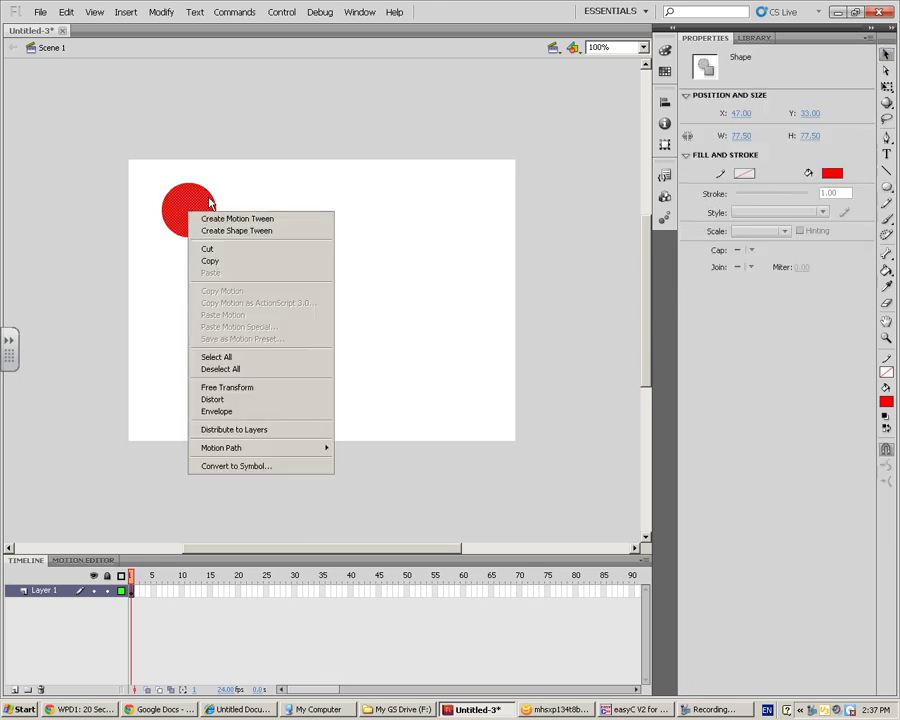
click(263, 468)
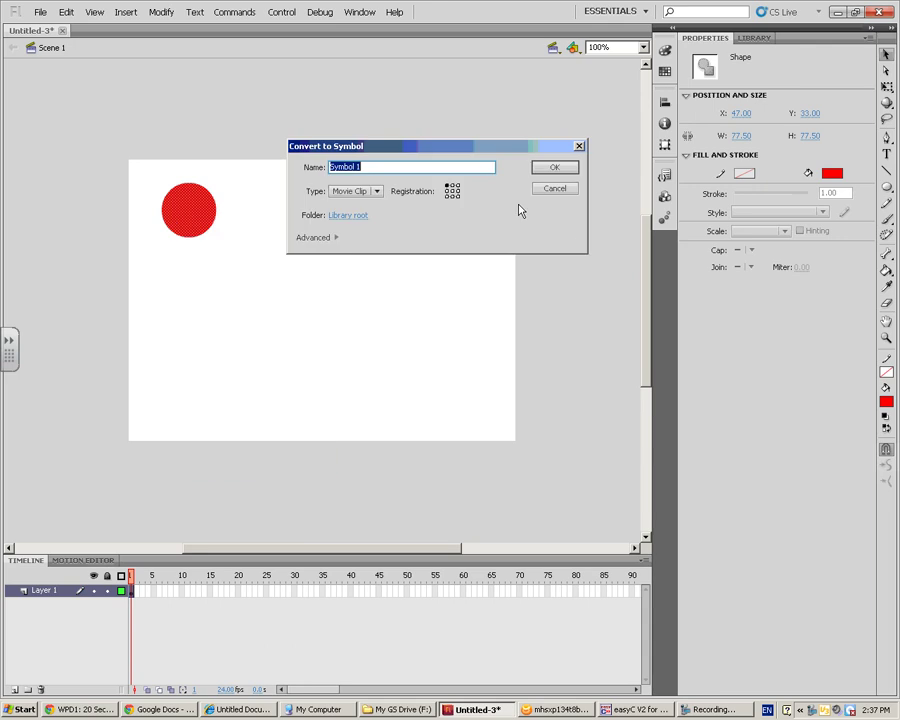
text(red ball)
click(376, 191)
click(358, 206)
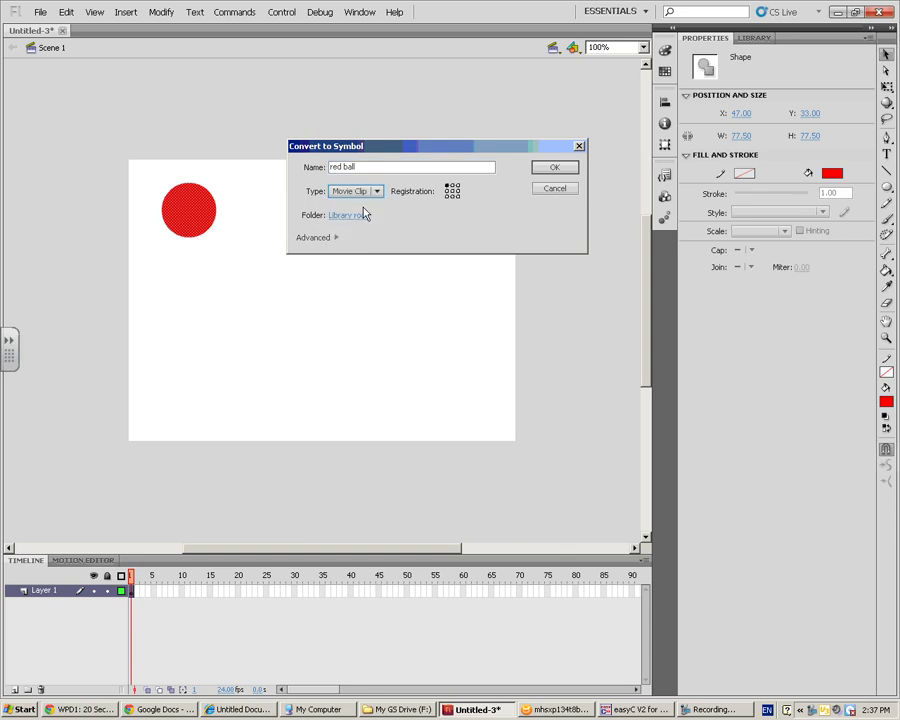
click(558, 170)
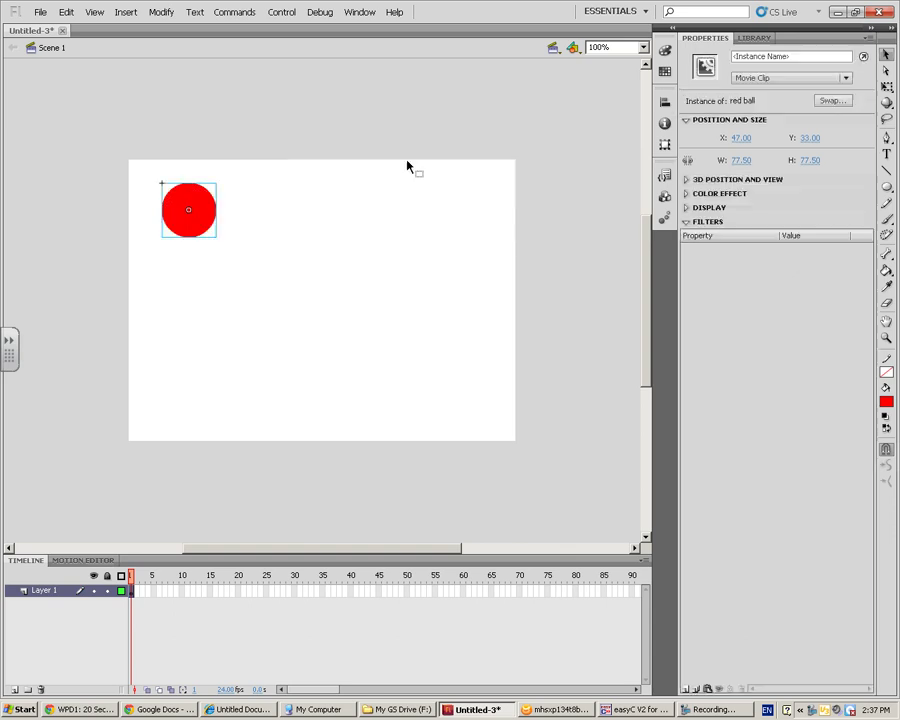
click(265, 249)
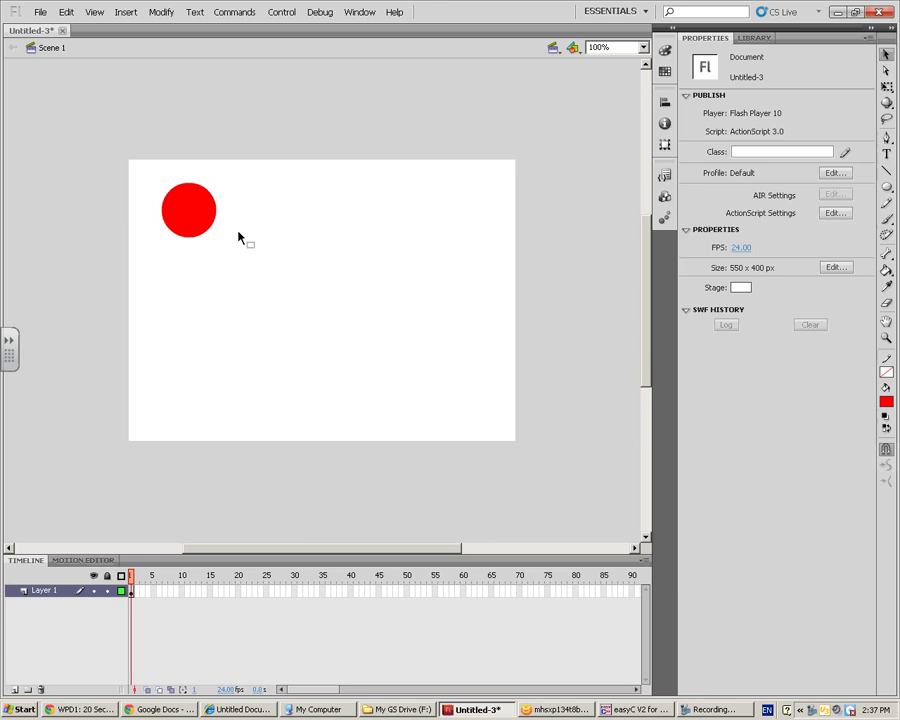
Step: Delete the stage instance and drag a new red ball from the Library to the top-left
click(755, 38)
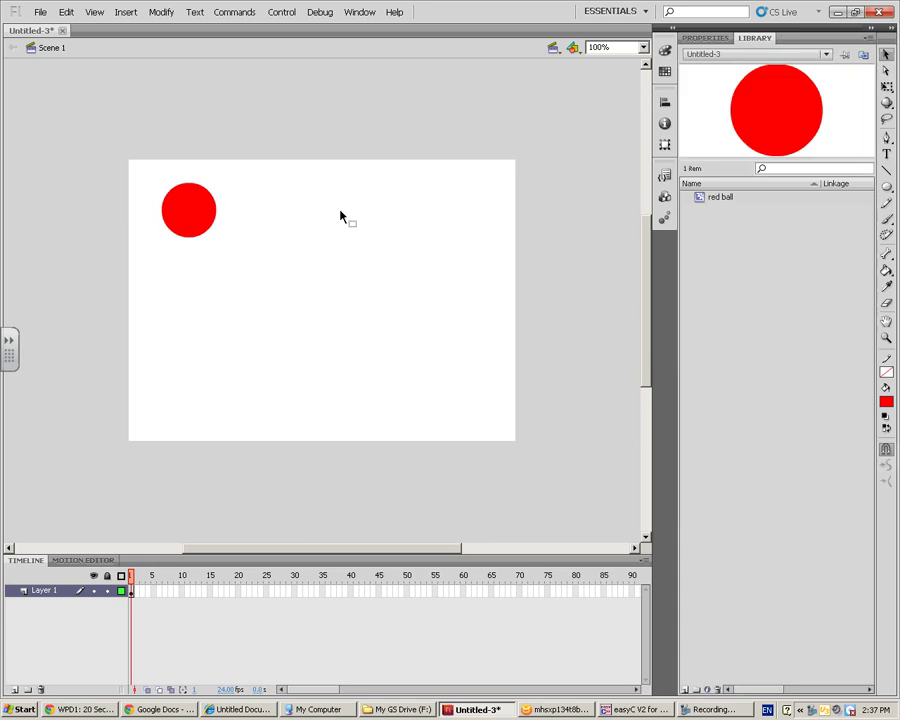
click(188, 220)
key(Delete)
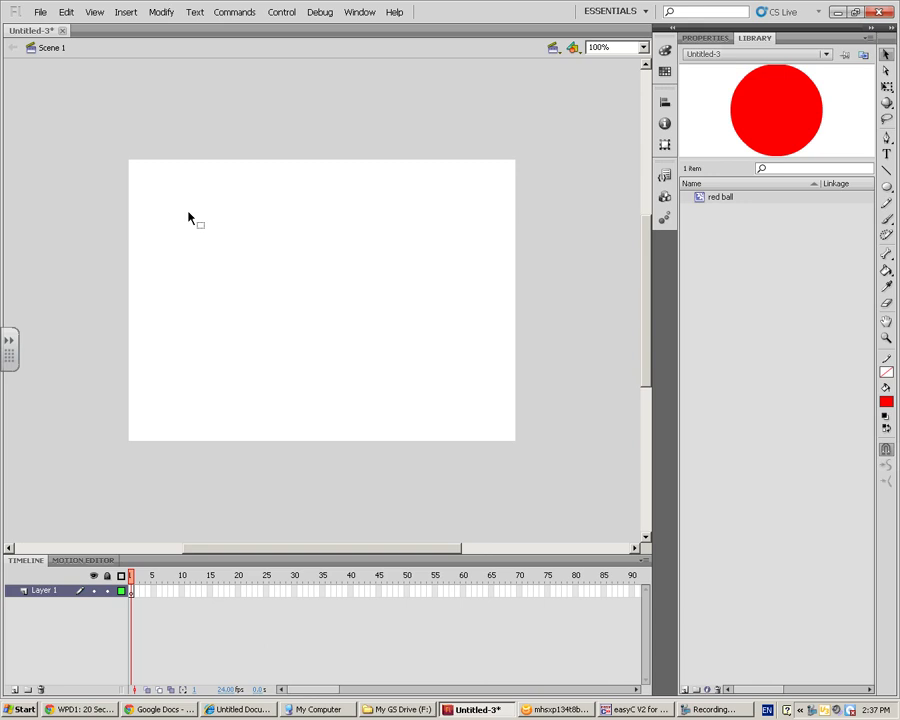
drag(718, 203, 176, 194)
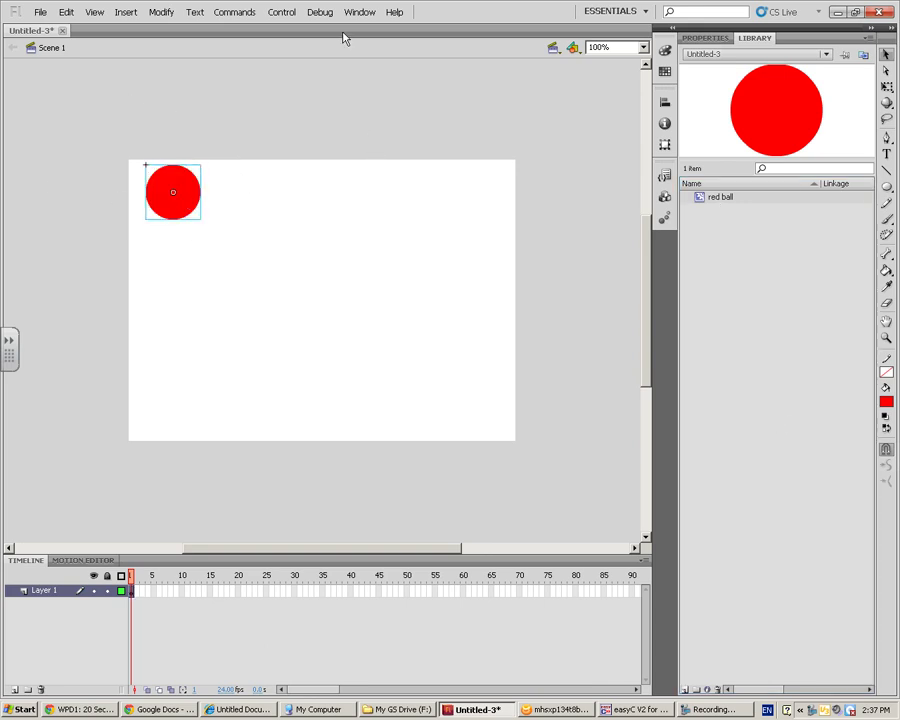
drag(187, 209, 202, 221)
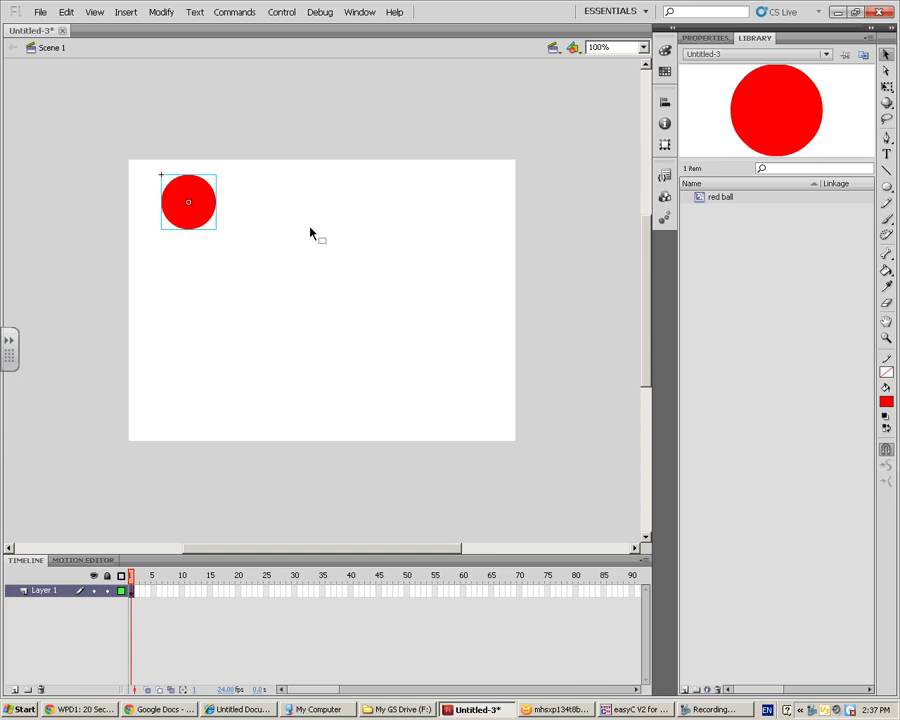
Step: Inside the red ball symbol, add a blank keyframe at frame 20 with the ball pasted in place
double_click(208, 220)
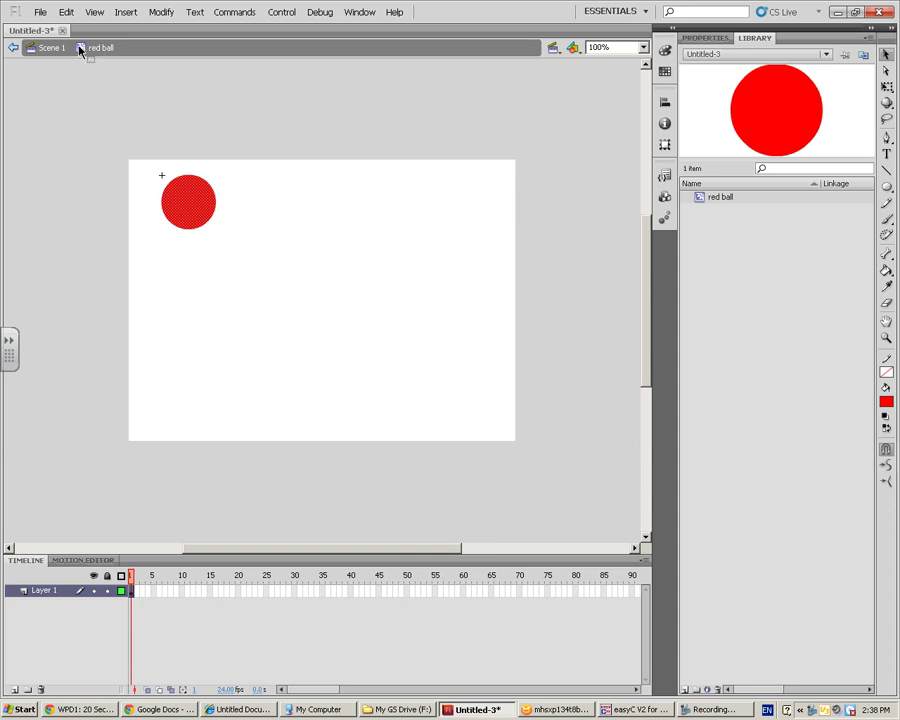
click(316, 238)
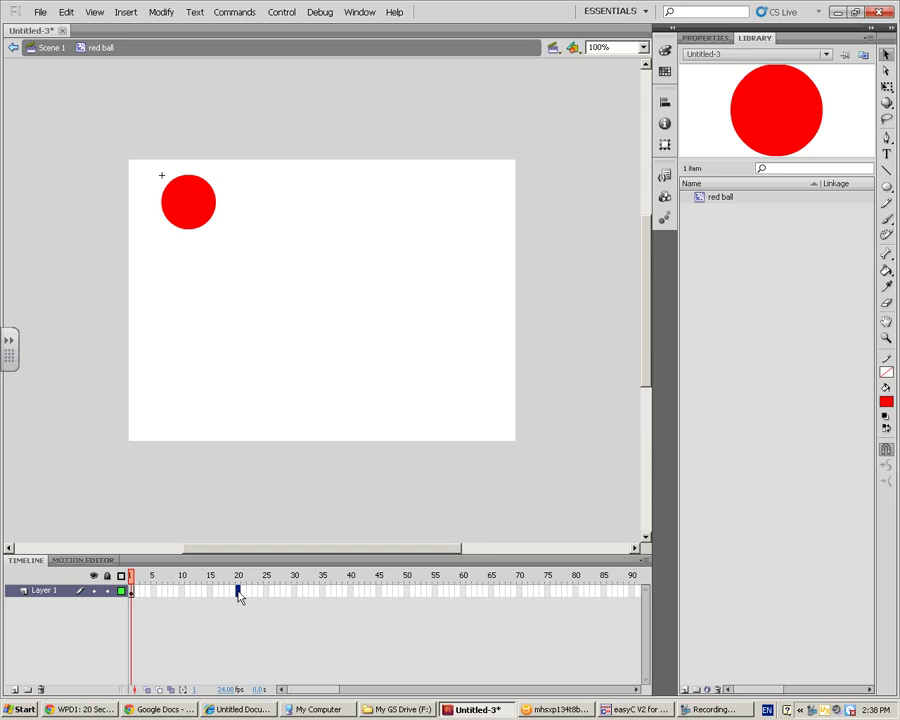
click(240, 592)
key(F7)
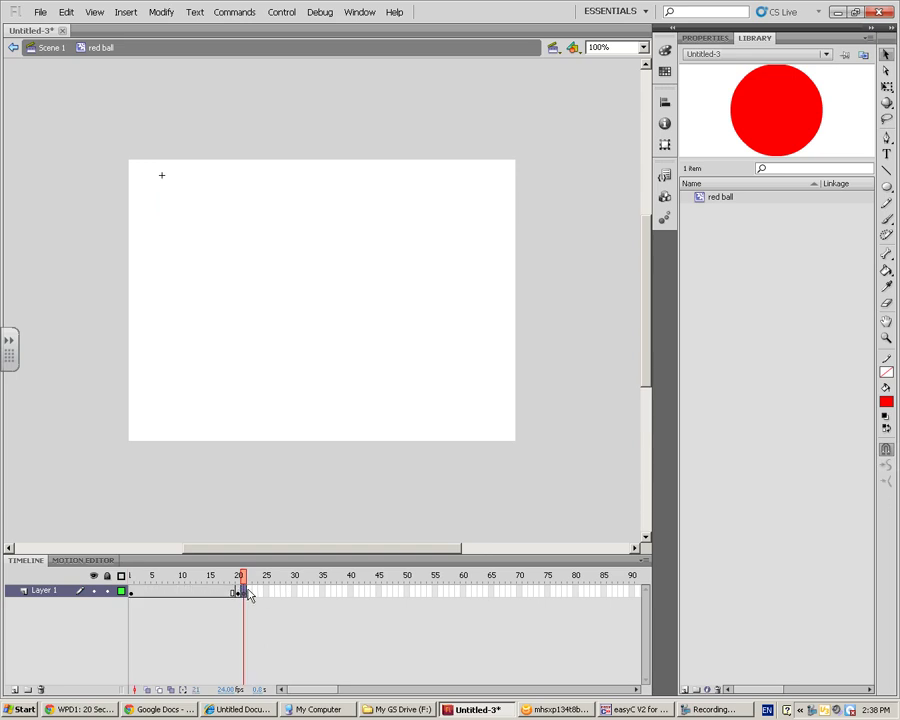
key(ctrl+shift+v)
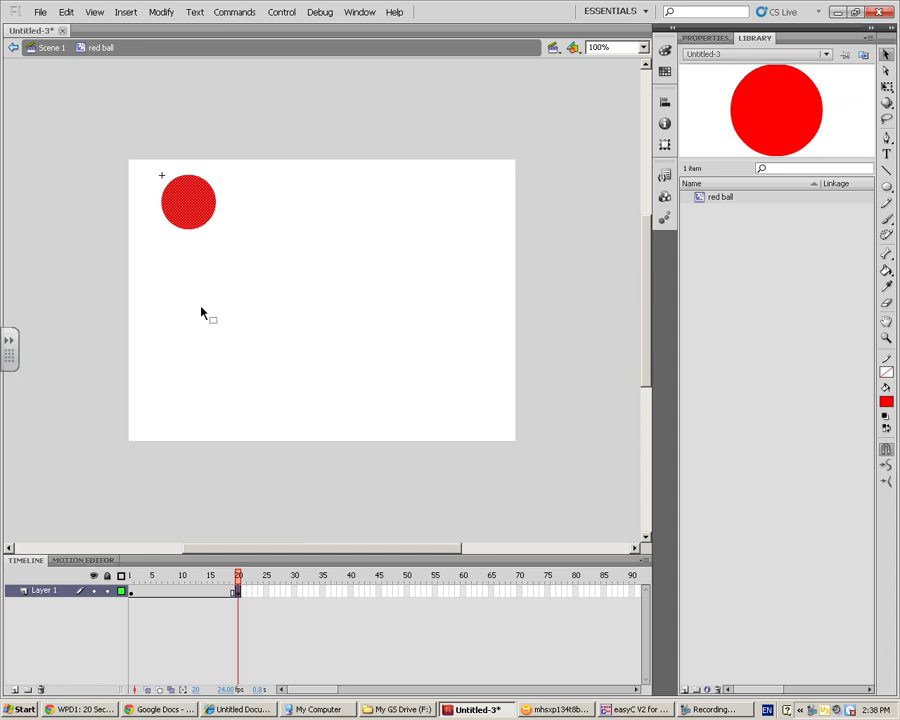
click(201, 313)
Step: At frame 20, move the ball down to the stage's bottom edge
click(132, 592)
click(236, 592)
click(183, 188)
drag(182, 184, 190, 407)
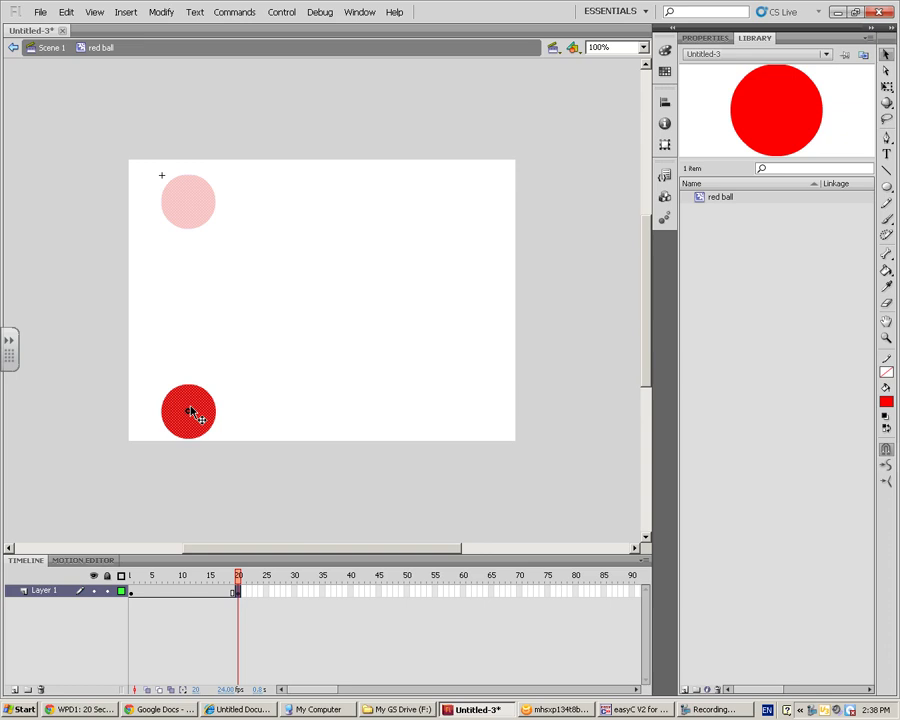
click(253, 313)
click(133, 593)
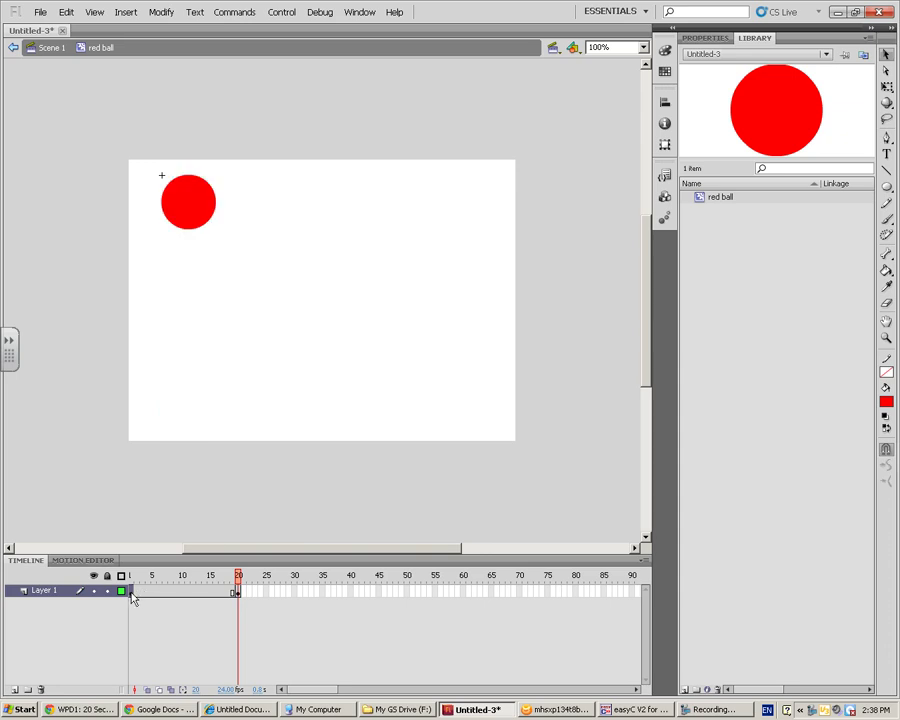
Step: Create a classic tween over frames 1–20 and play the falling animation
click(240, 592)
right_click(195, 591)
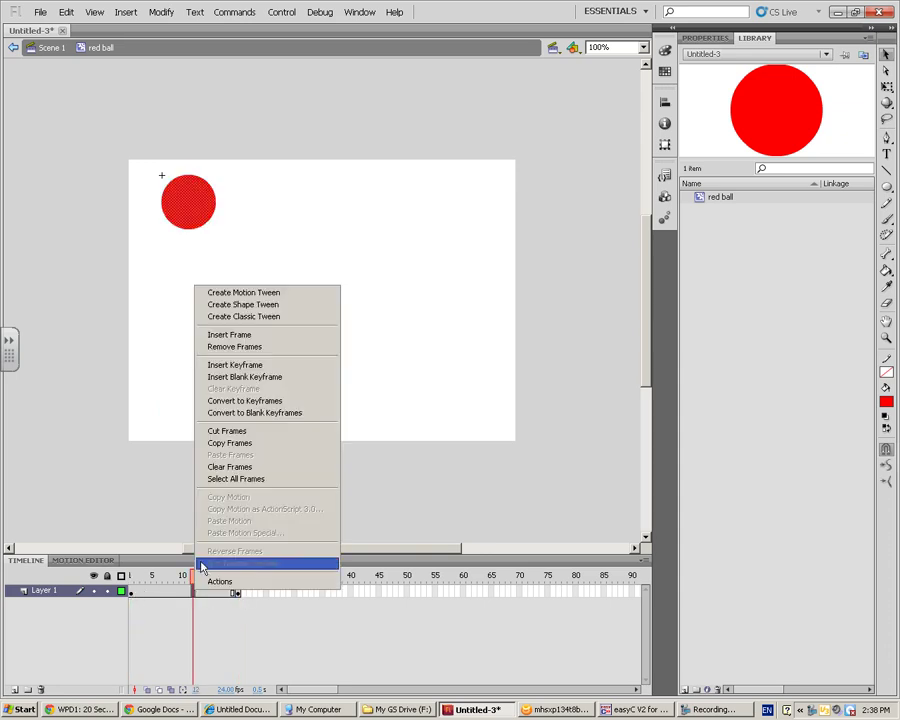
click(224, 316)
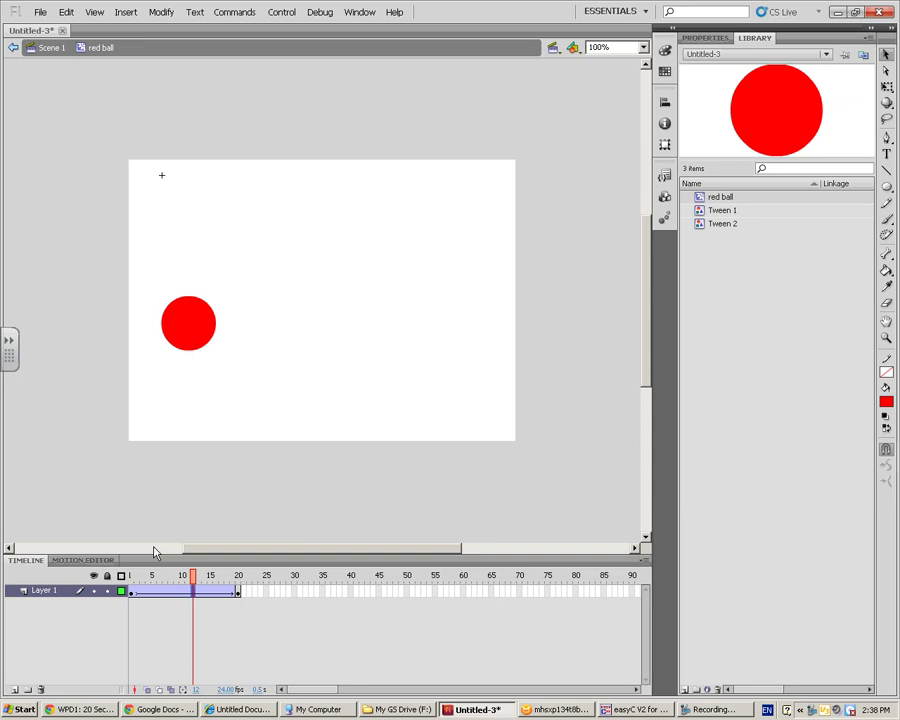
click(133, 591)
key(Return)
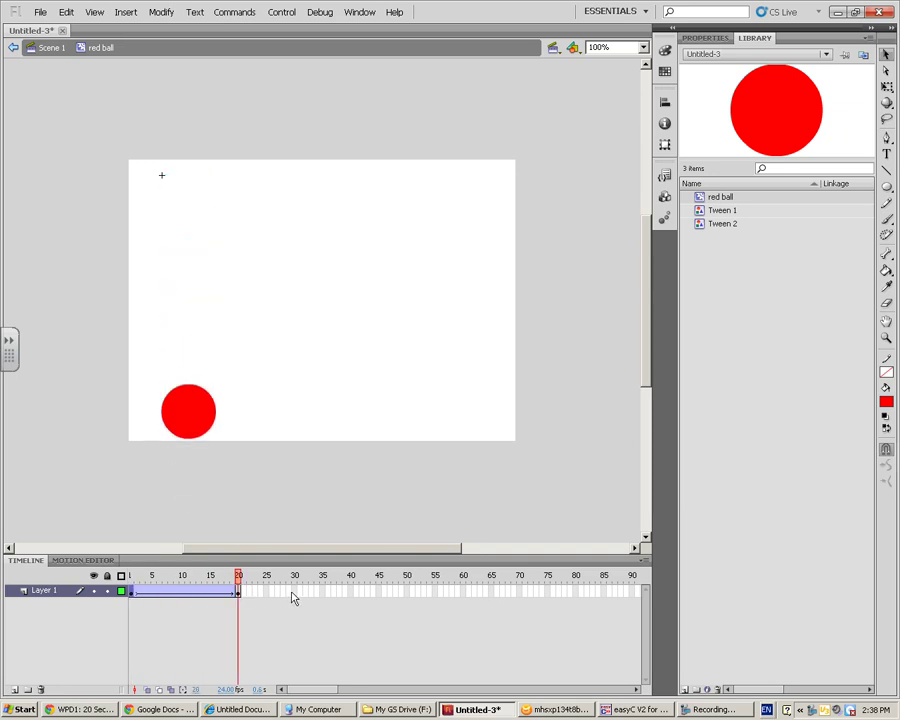
Step: Add a keyframe at frame 40 with the ball moved back up to the top-left
click(349, 591)
key(F5)
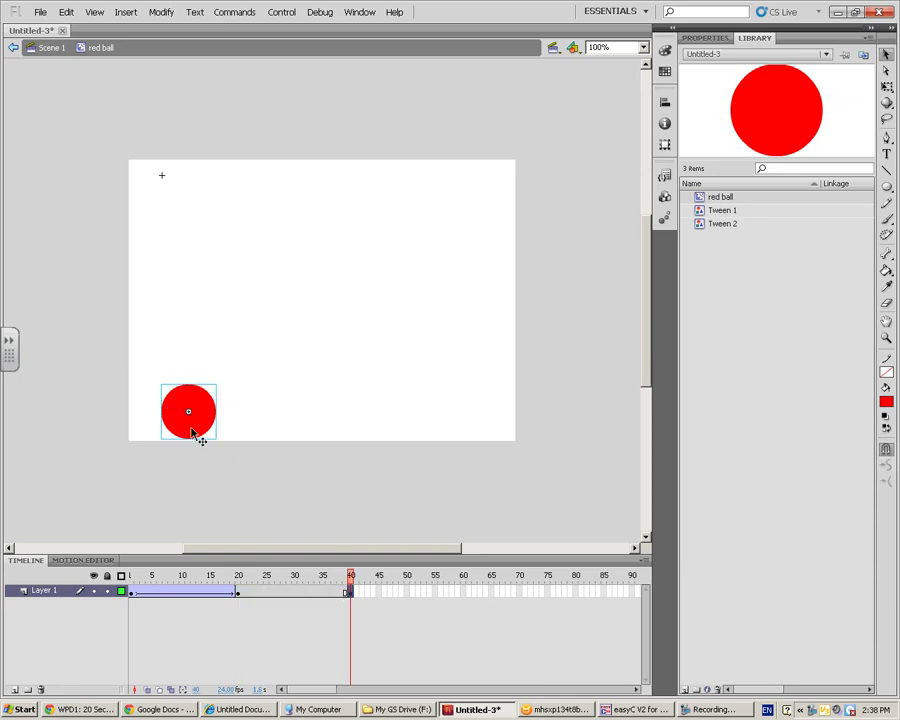
drag(193, 432, 192, 242)
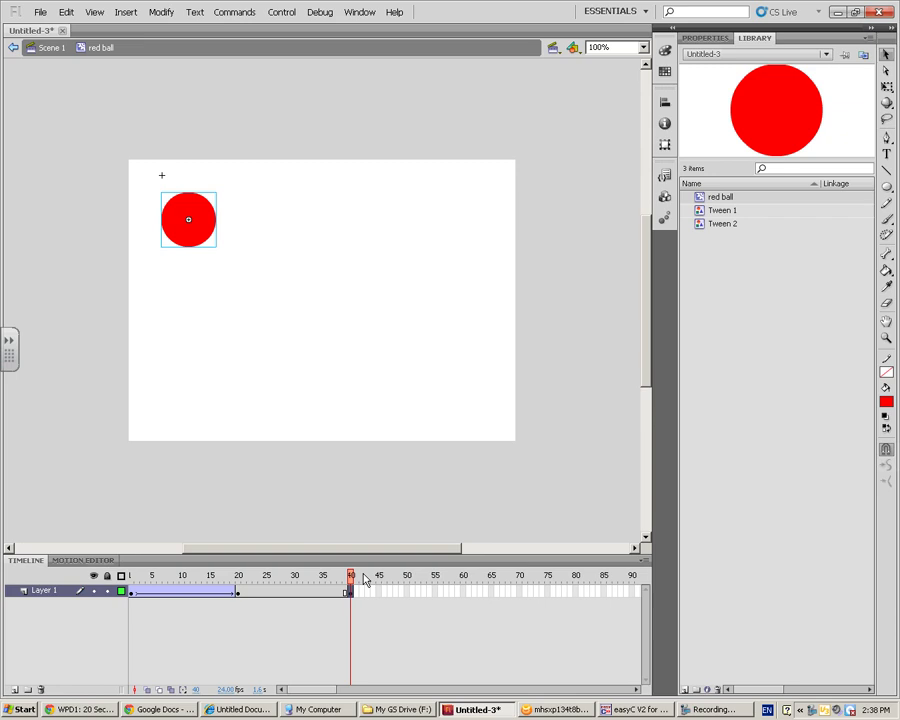
Step: Create a classic tween across frames 20–40
click(324, 592)
right_click(324, 592)
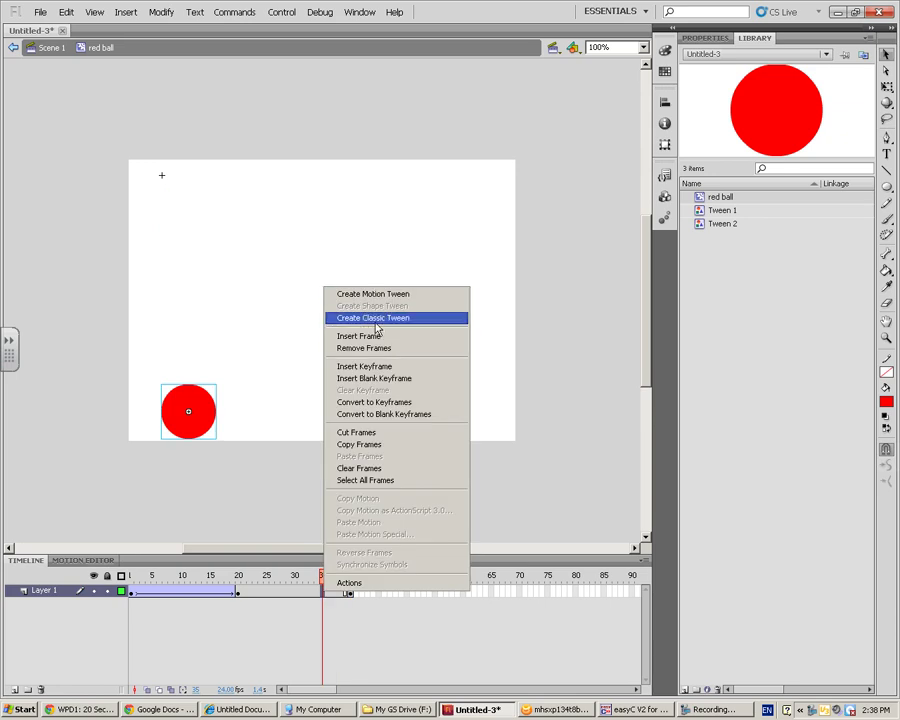
click(376, 320)
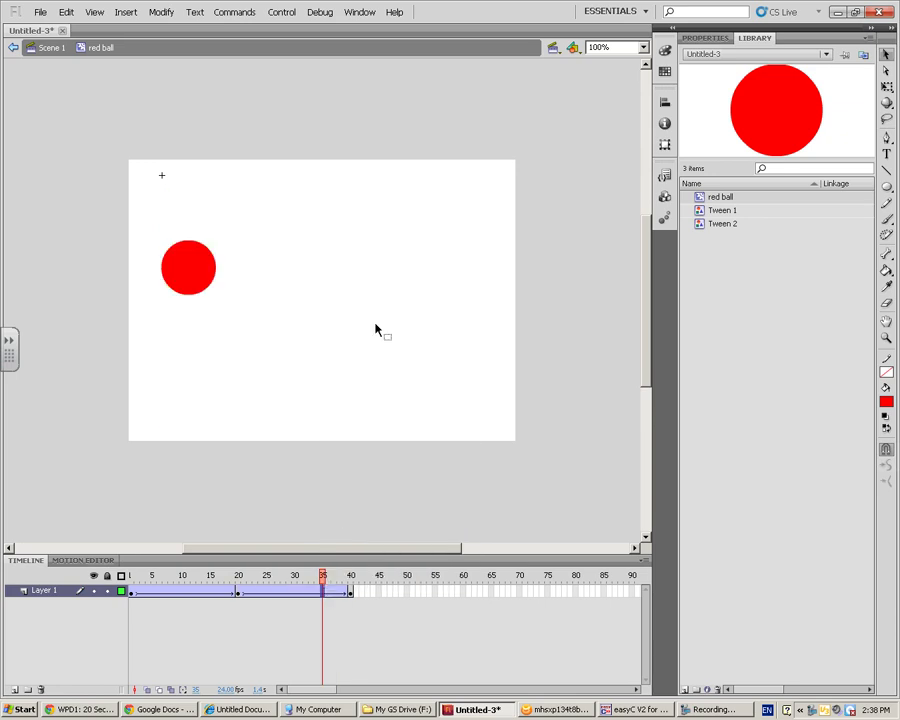
click(353, 591)
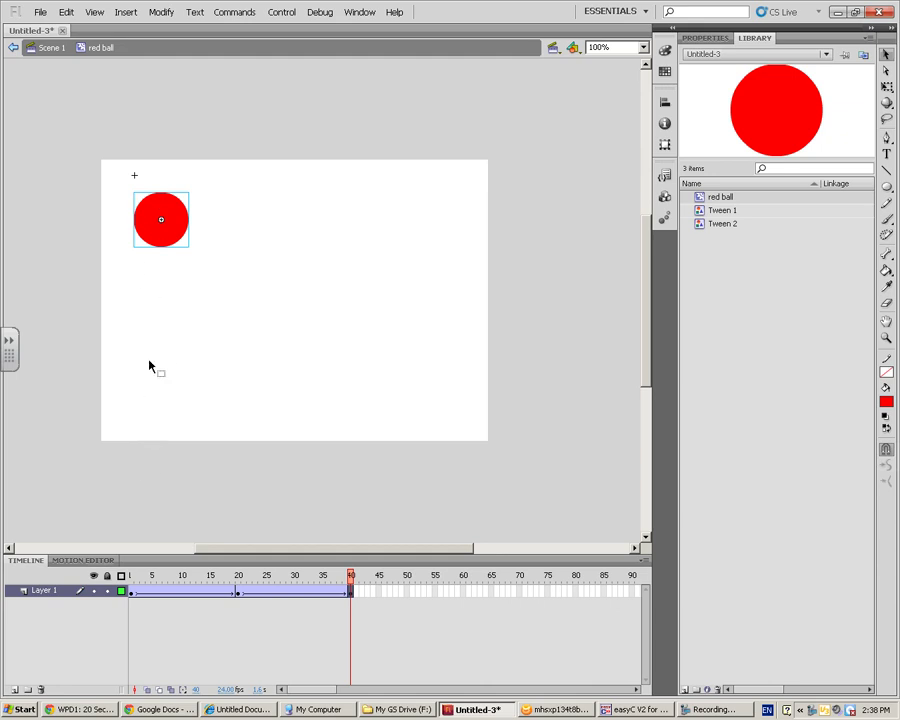
click(462, 592)
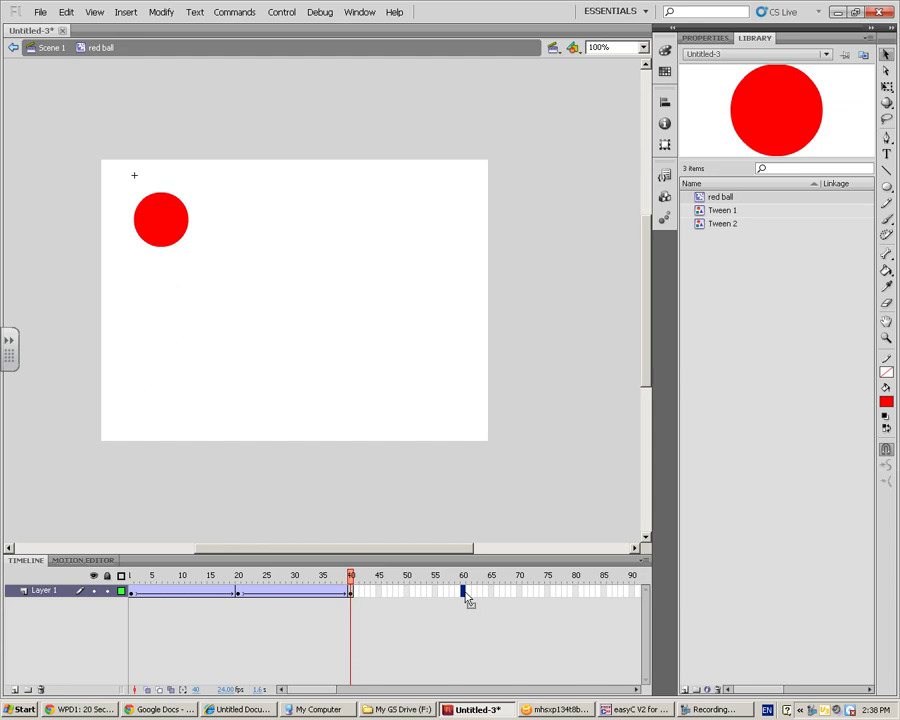
Step: Add a frame-60 keyframe with the ball at the stage bottom, tweened from frame 40
key(F6)
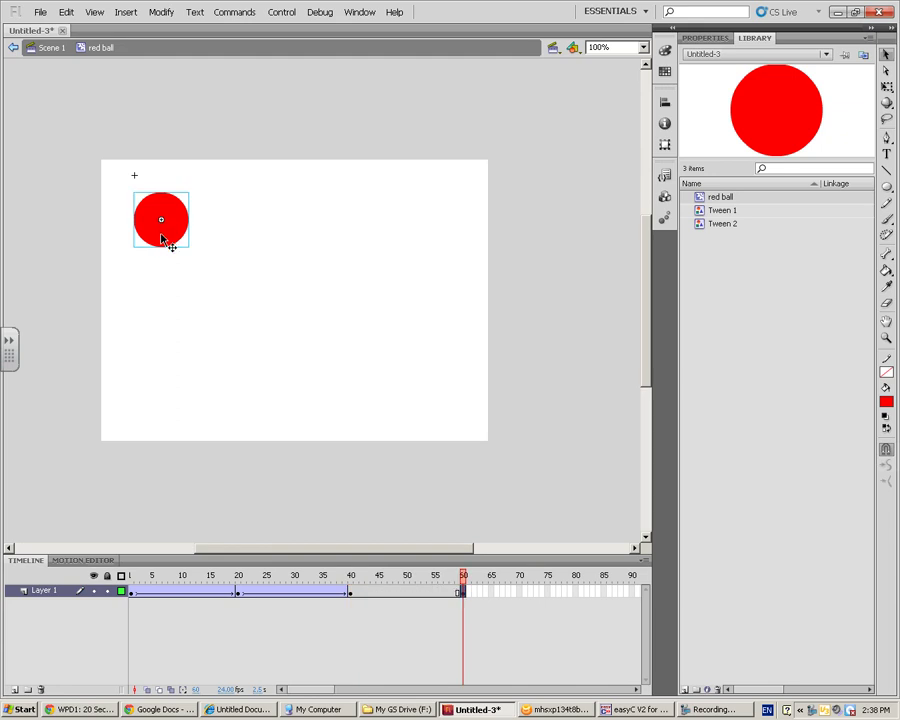
drag(162, 237, 161, 432)
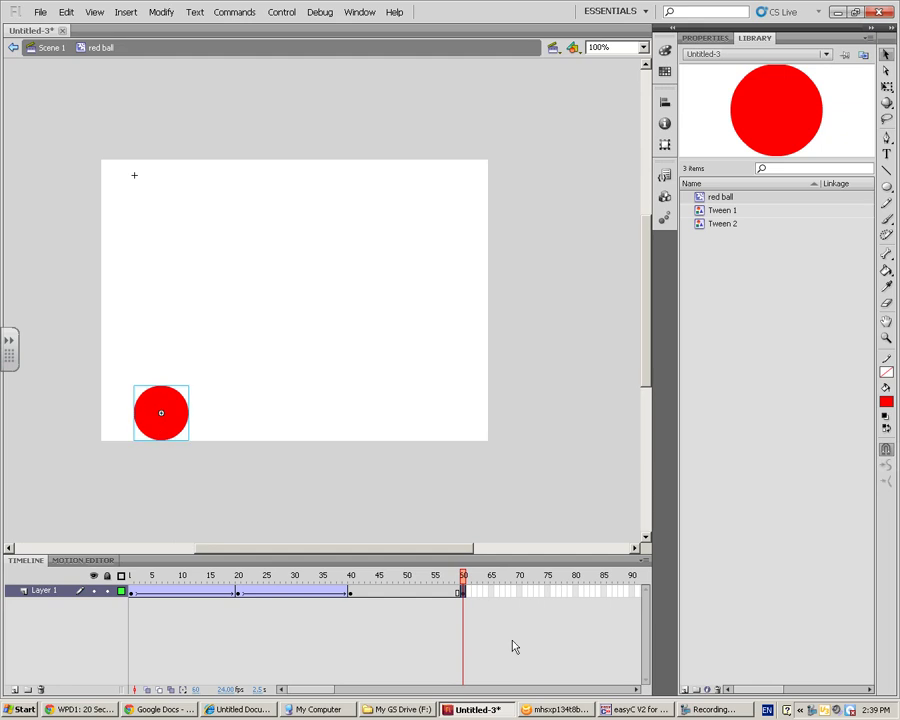
click(421, 599)
right_click(438, 591)
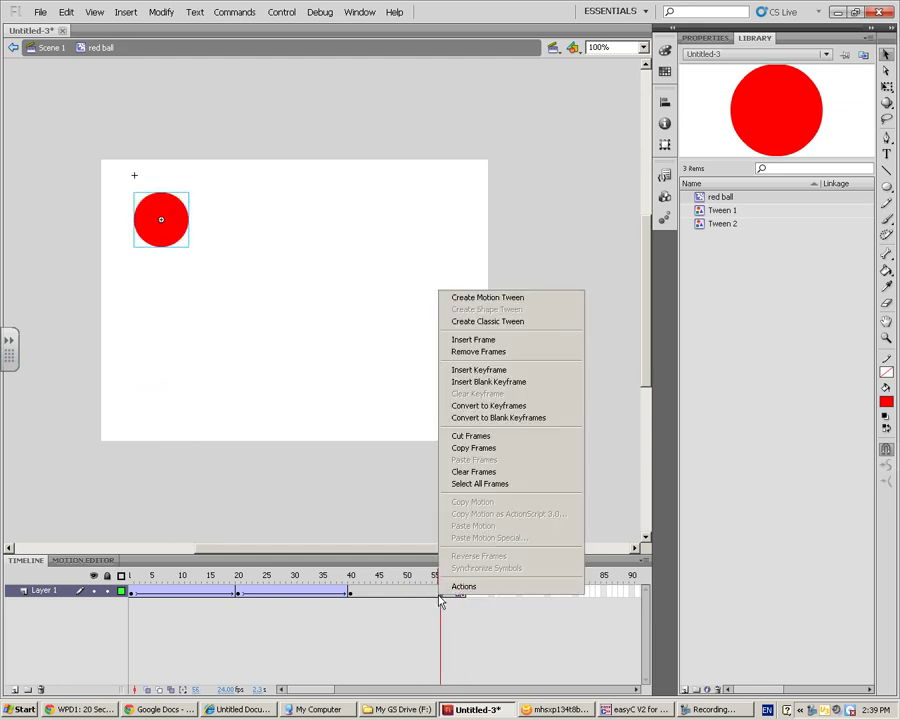
click(475, 322)
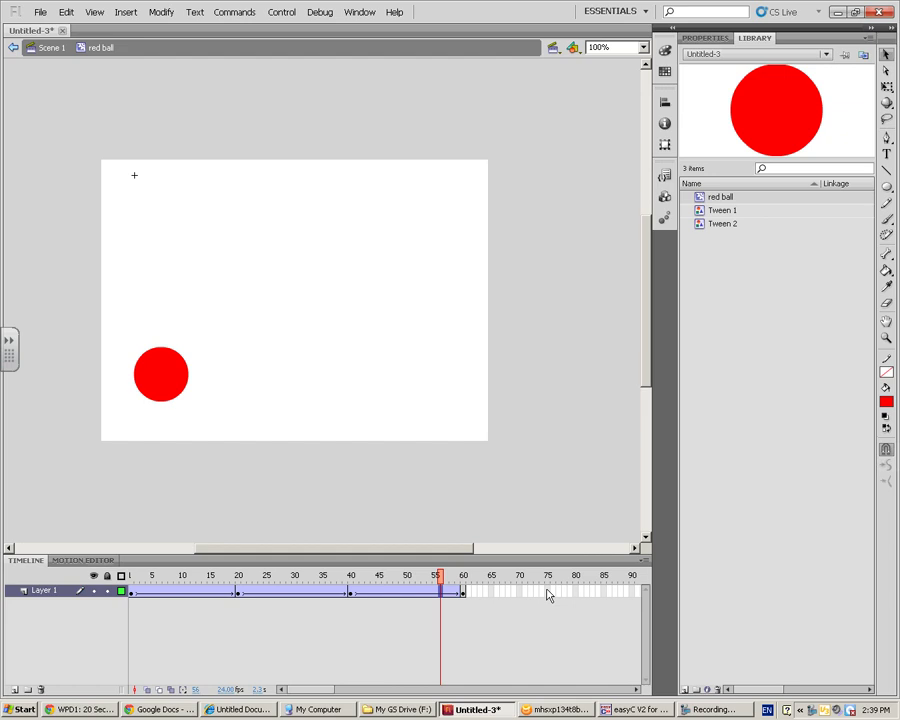
drag(317, 695, 337, 695)
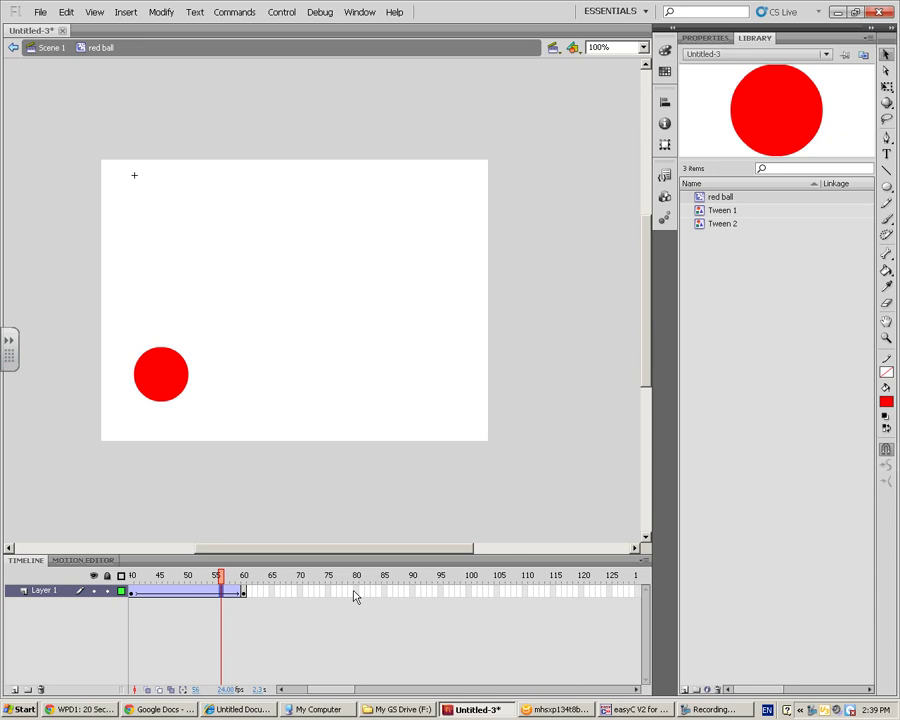
Step: Add a frame-80 keyframe with the ball raised to mid-stage, tweened from frame 60
click(356, 594)
key(F6)
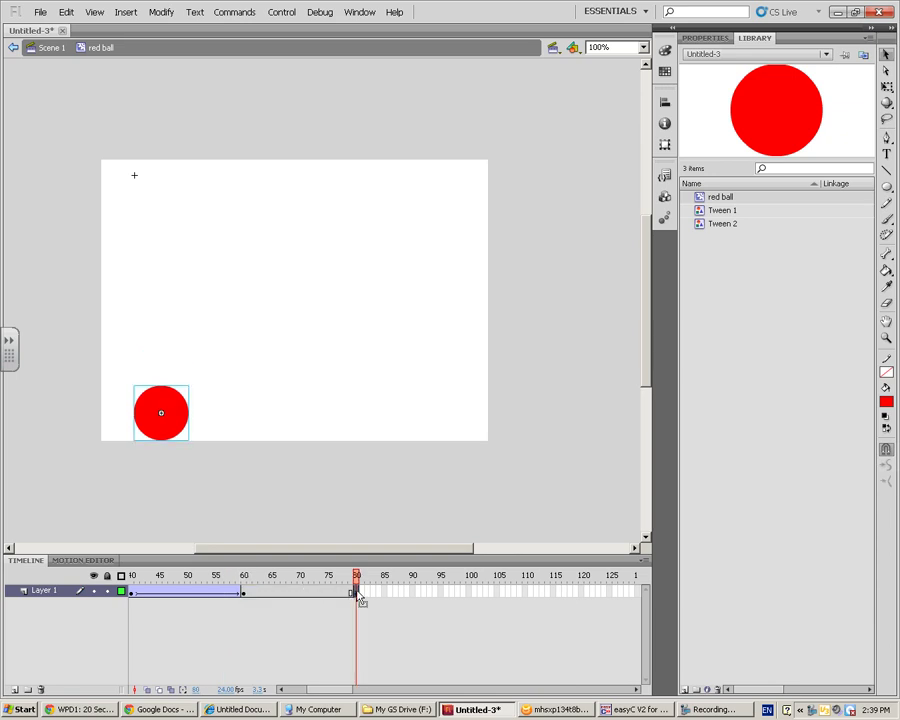
drag(164, 428, 167, 311)
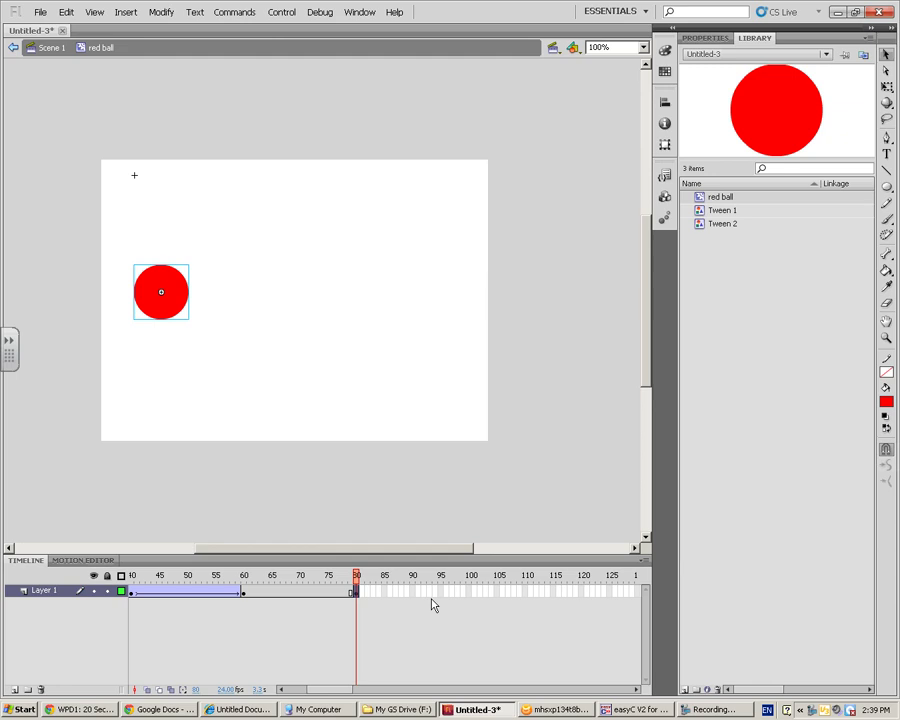
click(300, 591)
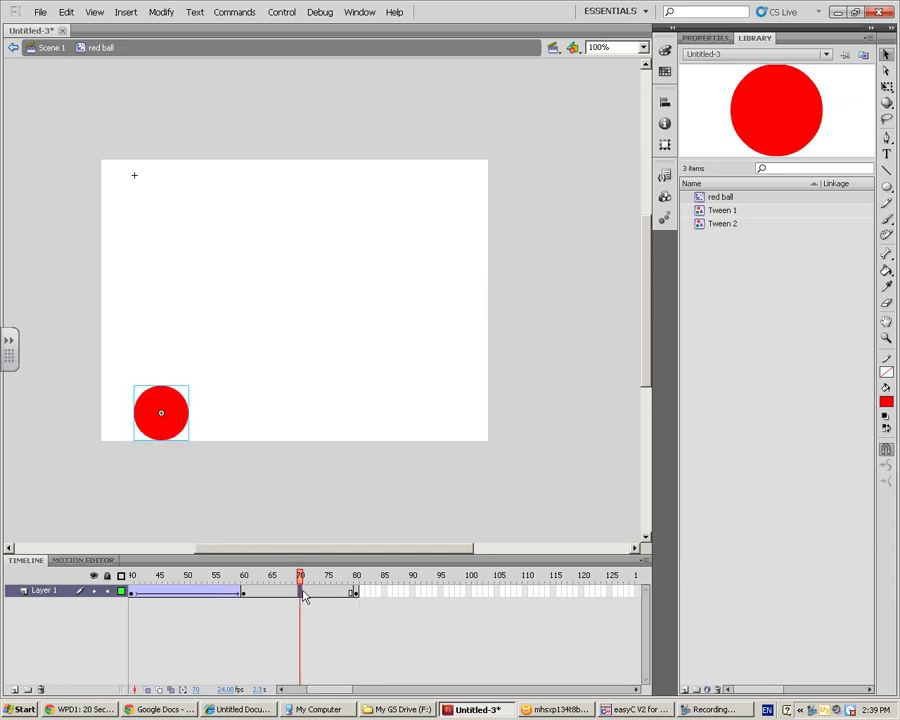
right_click(300, 591)
click(402, 296)
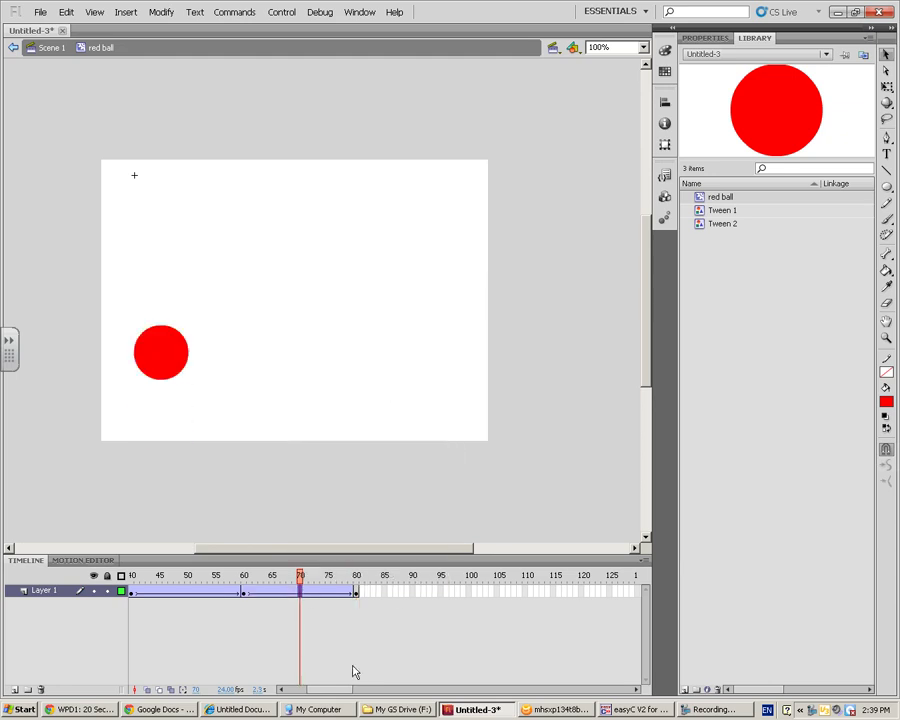
drag(340, 686, 270, 694)
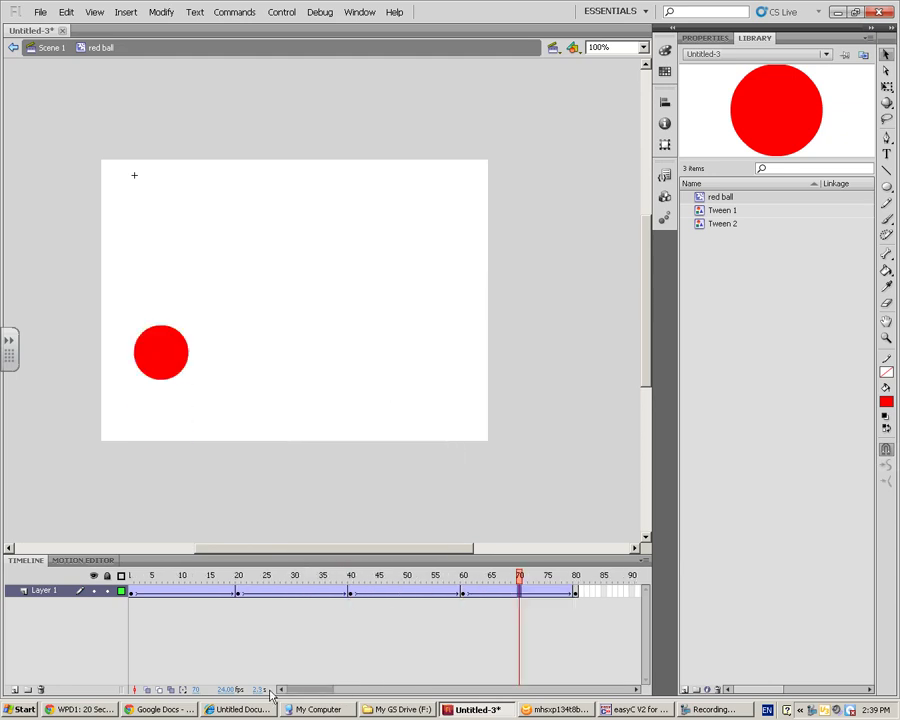
Step: Play the bounce animation from frame 1
click(132, 592)
key(Return)
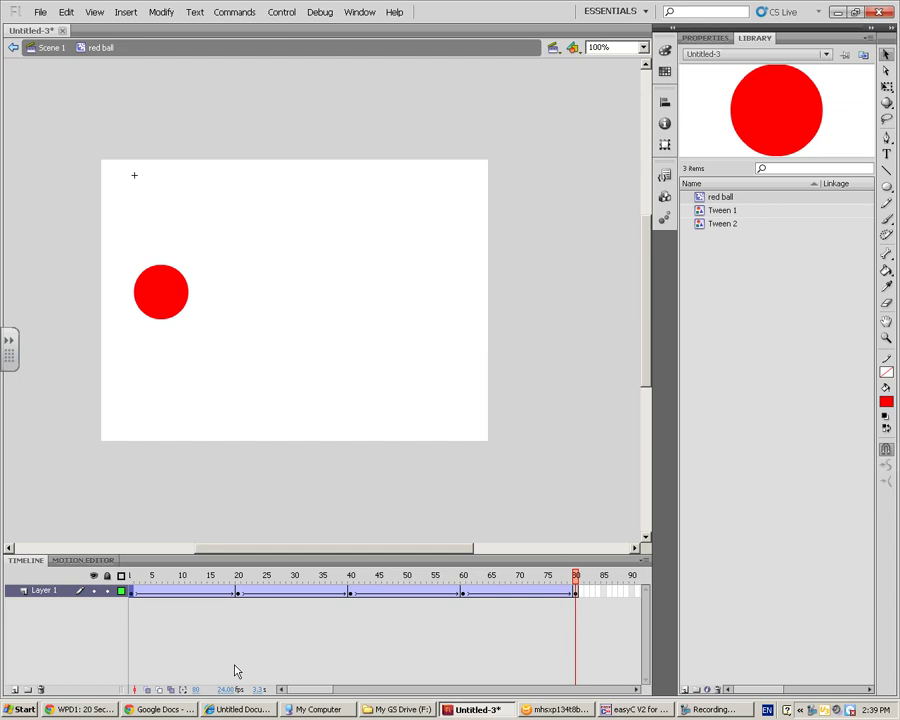
drag(320, 692, 336, 693)
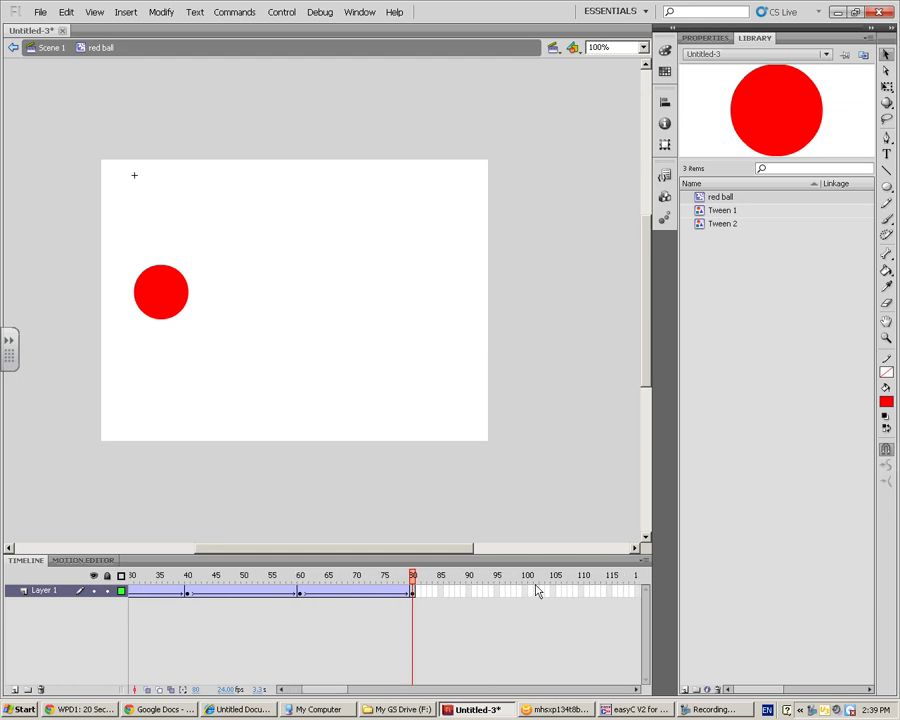
Step: Add a frame-100 keyframe with the ball at the stage bottom, tweened from frame 80
key(F6)
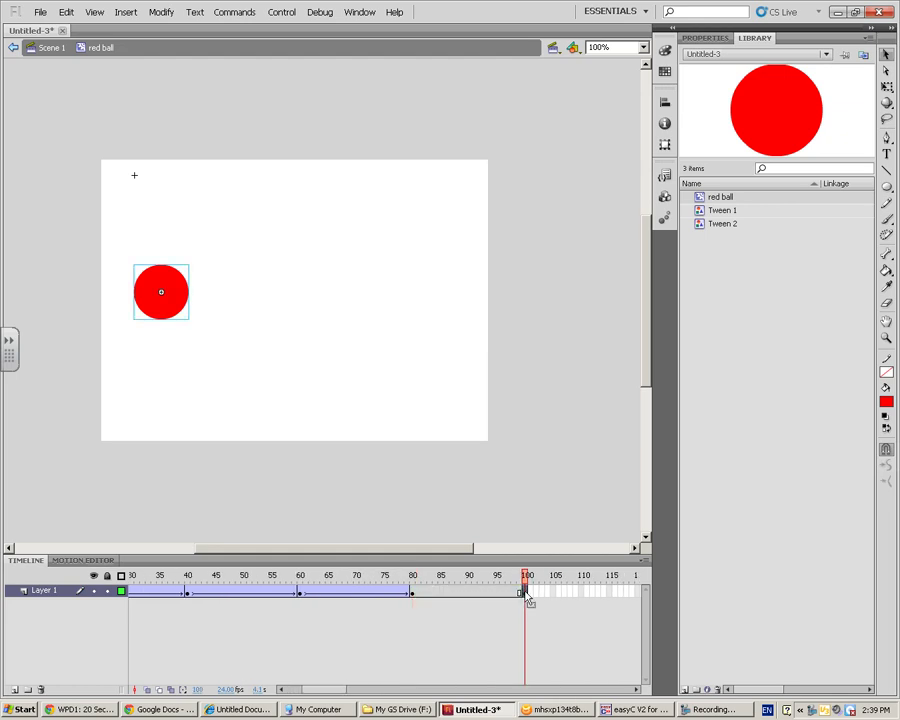
drag(160, 292, 160, 412)
click(492, 591)
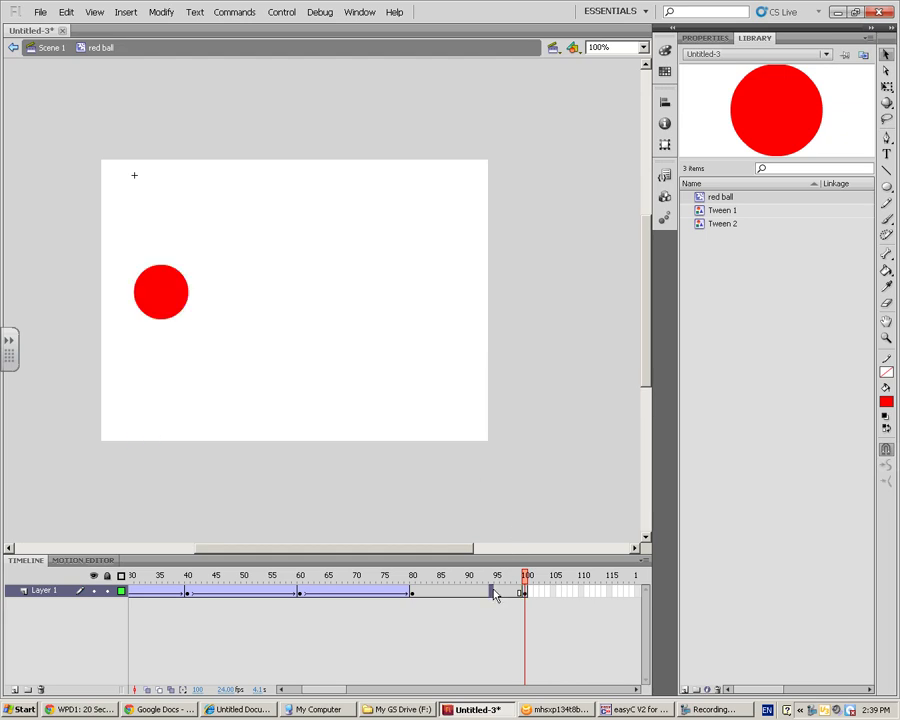
right_click(492, 591)
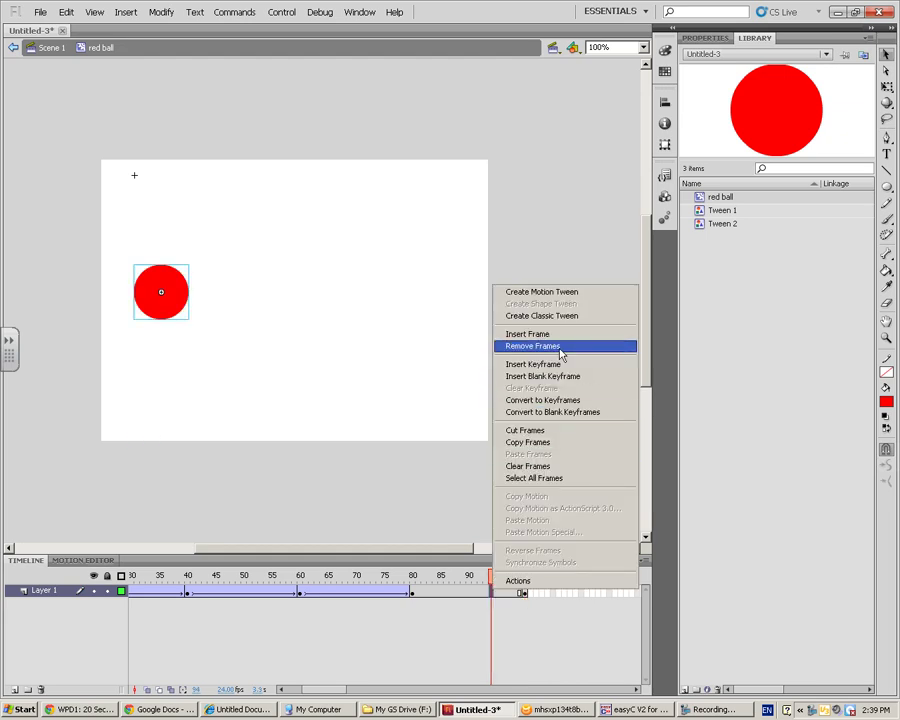
click(504, 333)
key(ctrl+Return)
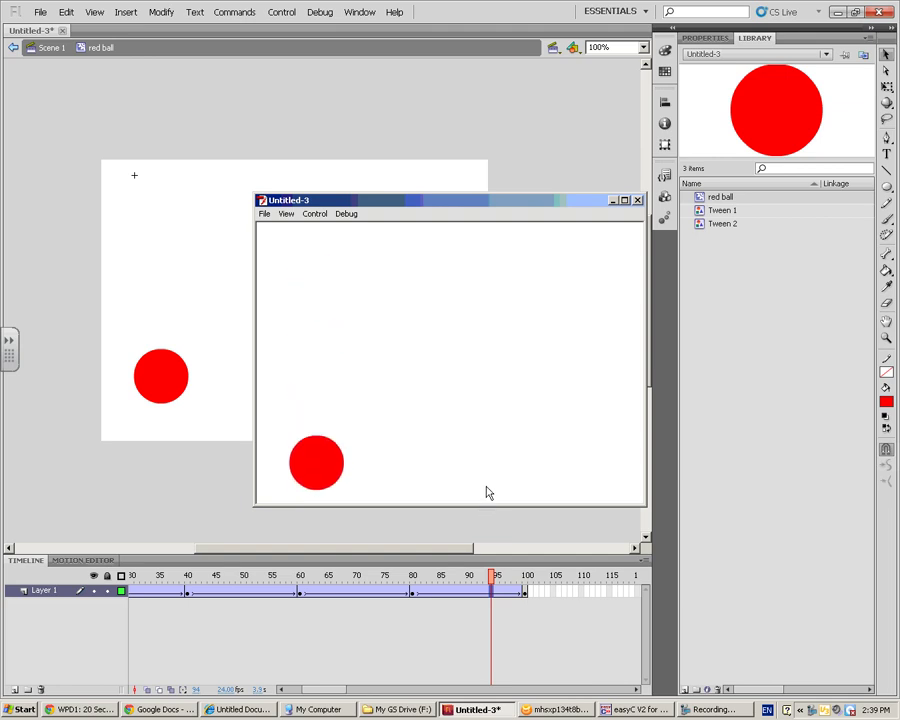
click(637, 201)
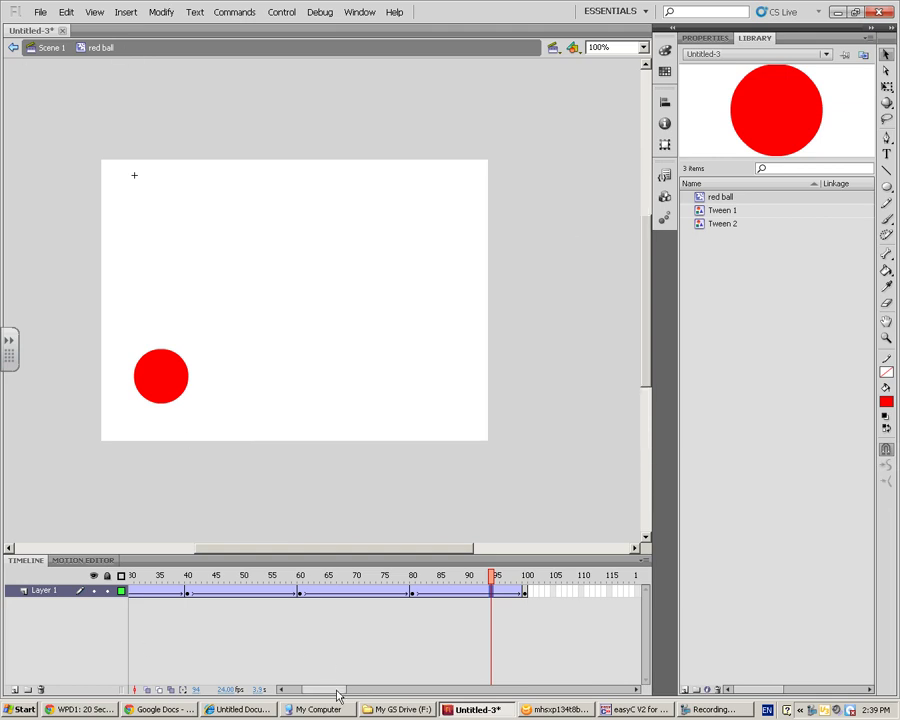
Step: Nudge the ball slightly lower on frame 1 of the red ball clip
drag(337, 692, 257, 689)
click(133, 593)
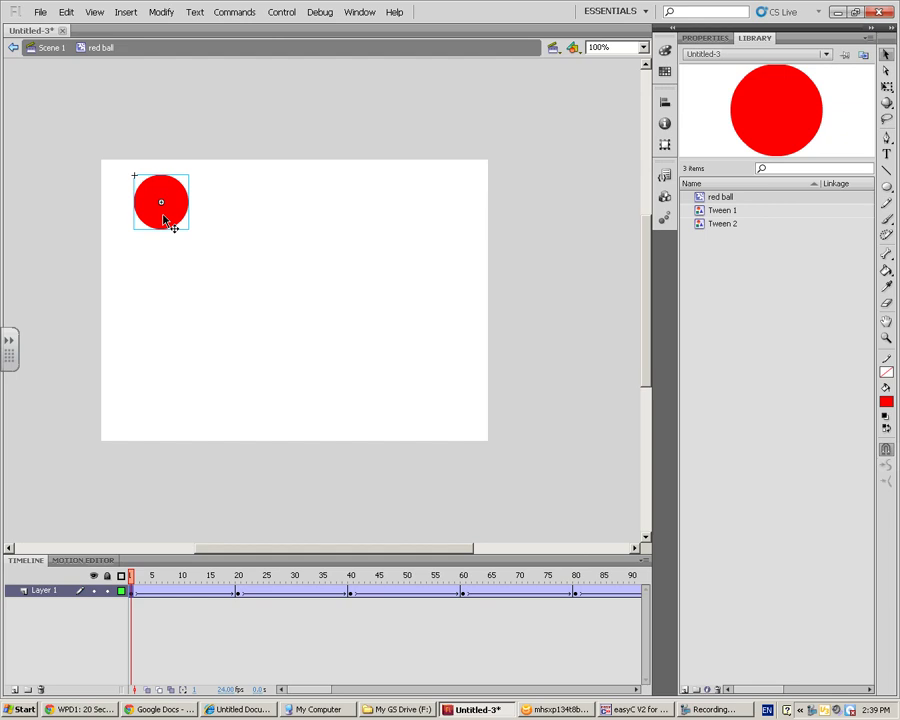
drag(163, 215, 164, 237)
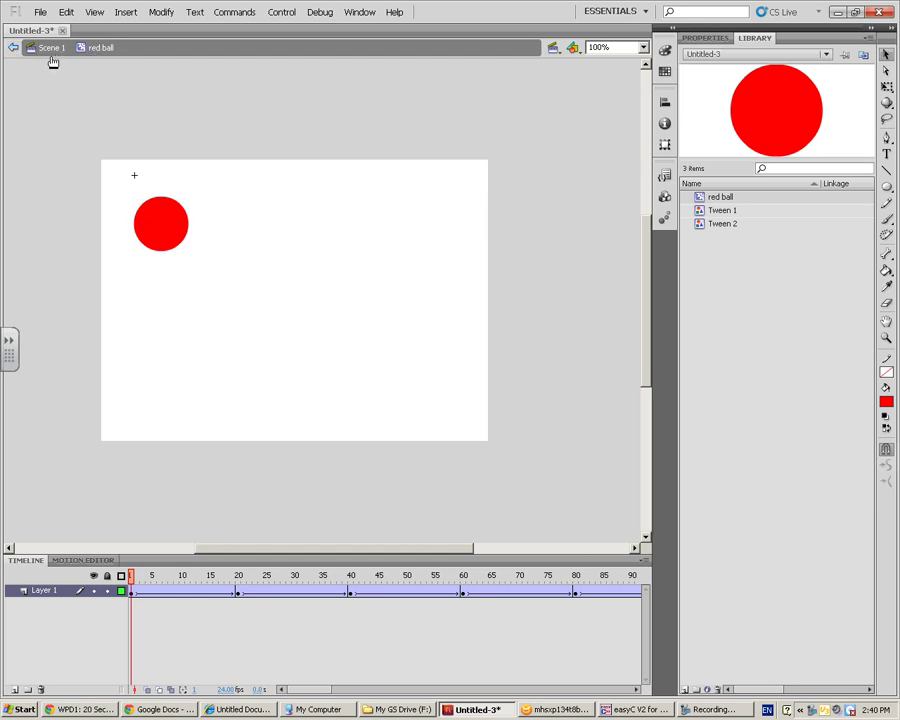
Step: Return from the red ball clip to the Scene 1 main timeline
click(12, 48)
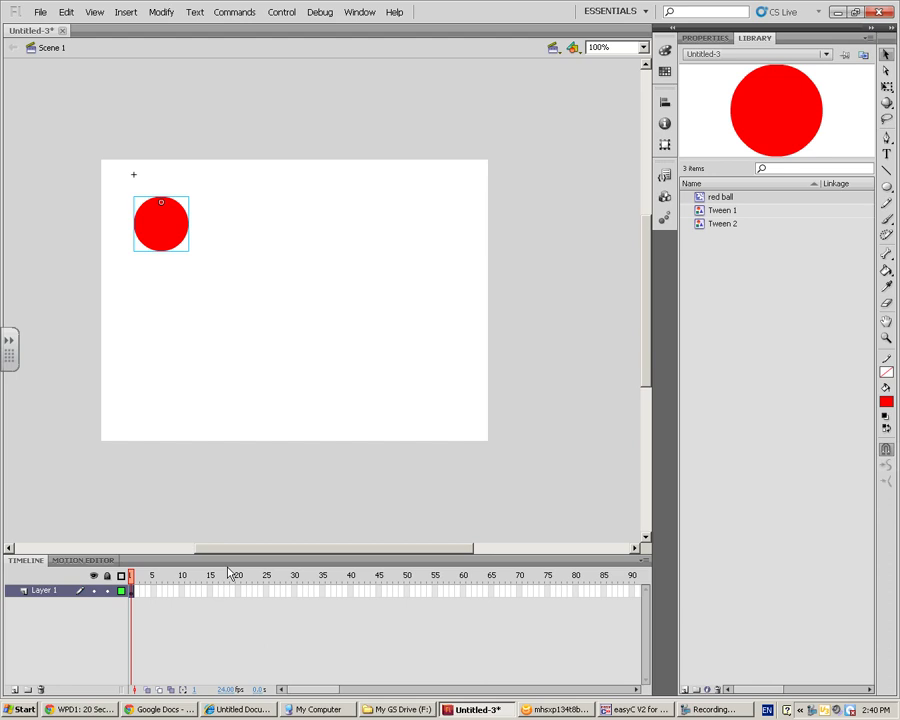
double_click(157, 233)
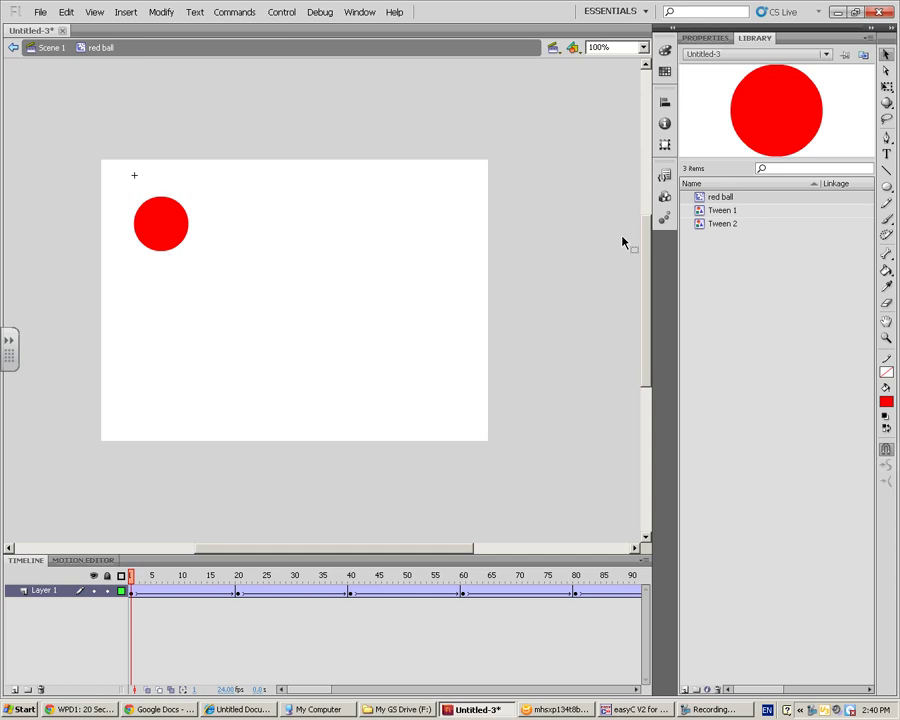
click(13, 49)
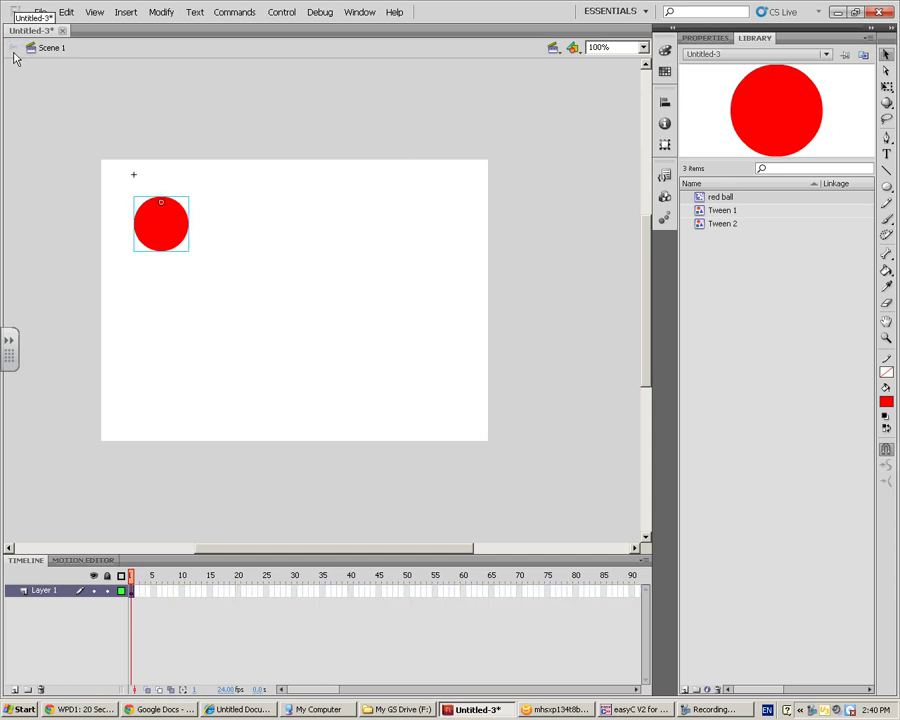
Step: Add a keyframe at frame 375 with the ball placed off-stage right
drag(310, 697, 490, 699)
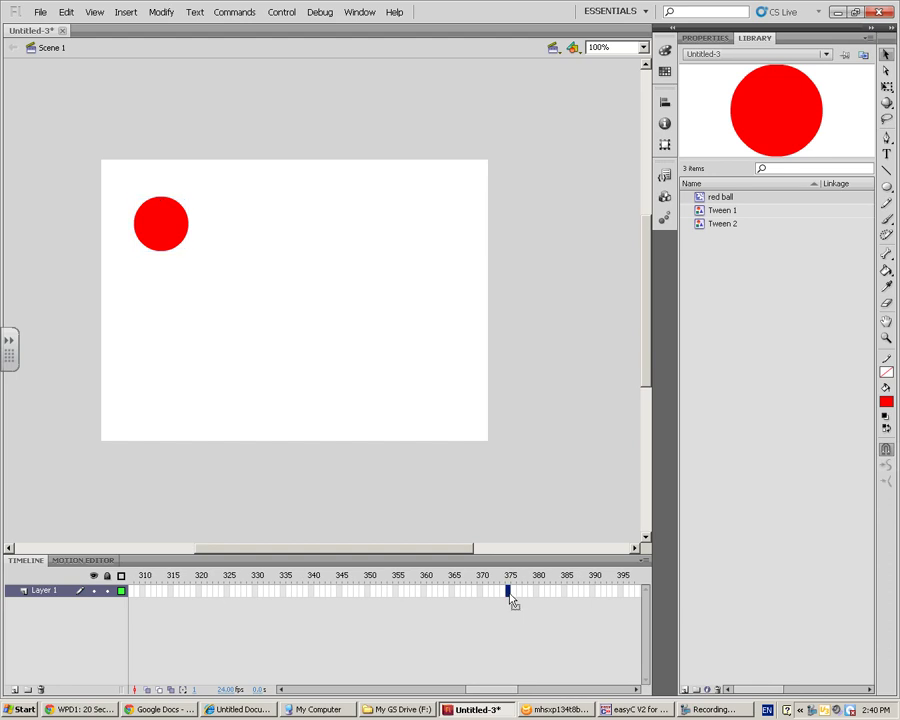
key(F6)
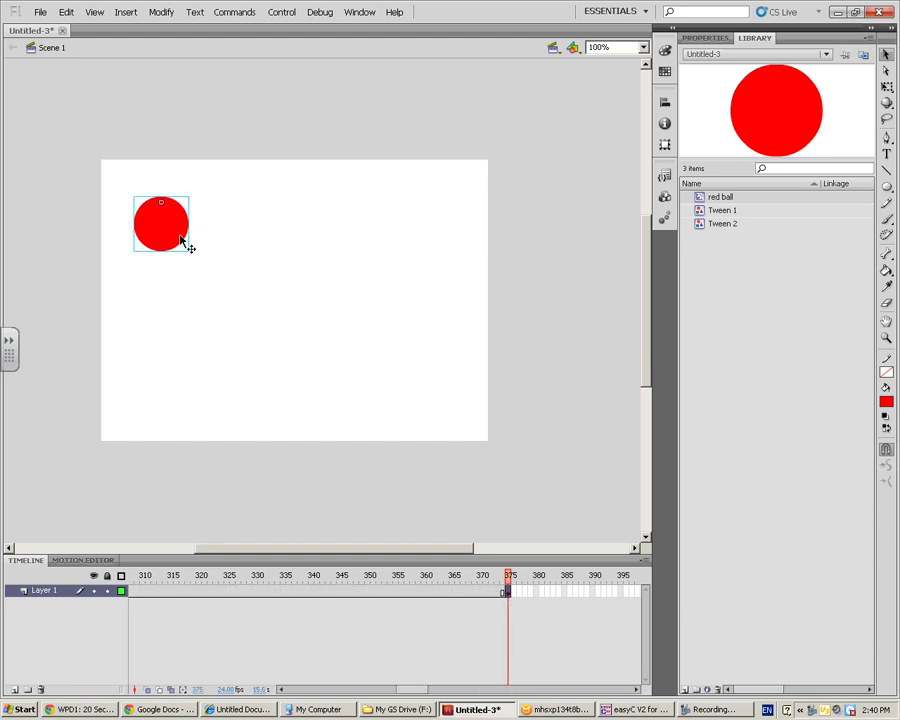
drag(182, 241, 574, 224)
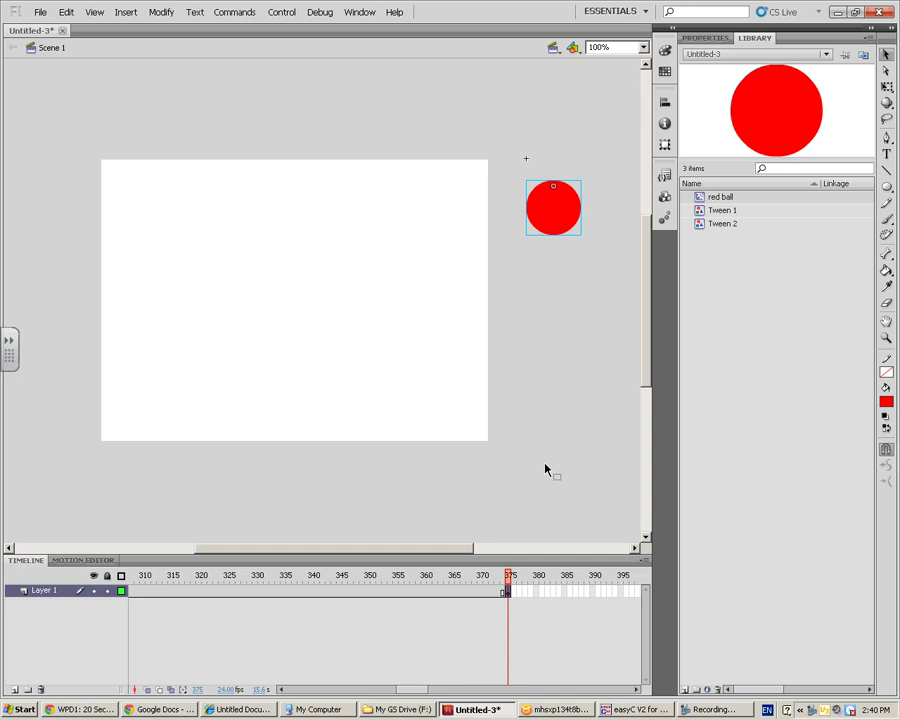
Step: Place the ball off-stage left at frame 1 and create a motion tween across the layer
drag(418, 695, 290, 697)
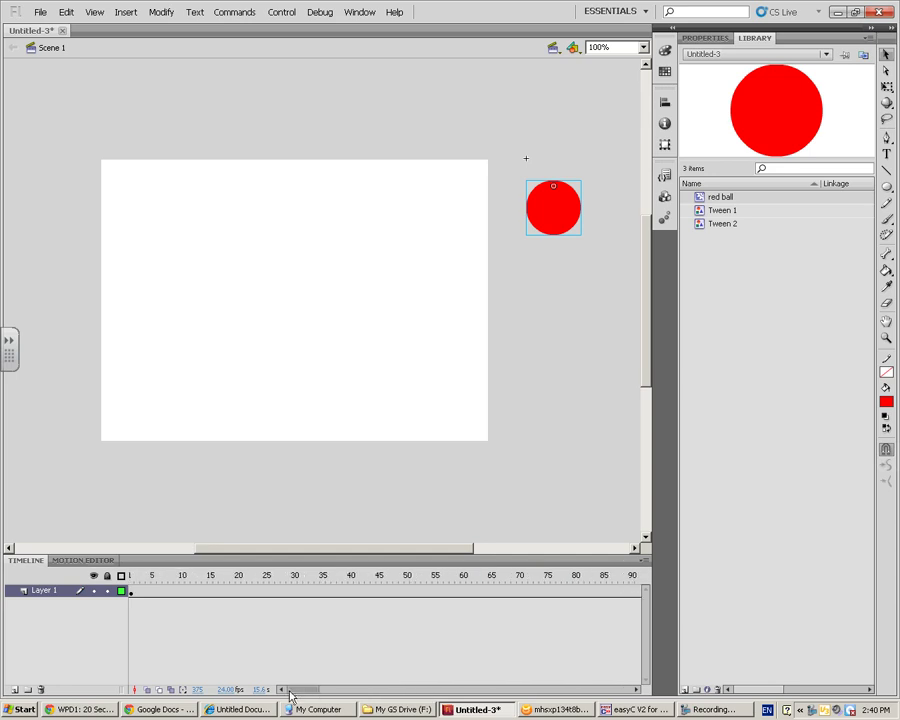
click(133, 592)
drag(179, 228, 36, 222)
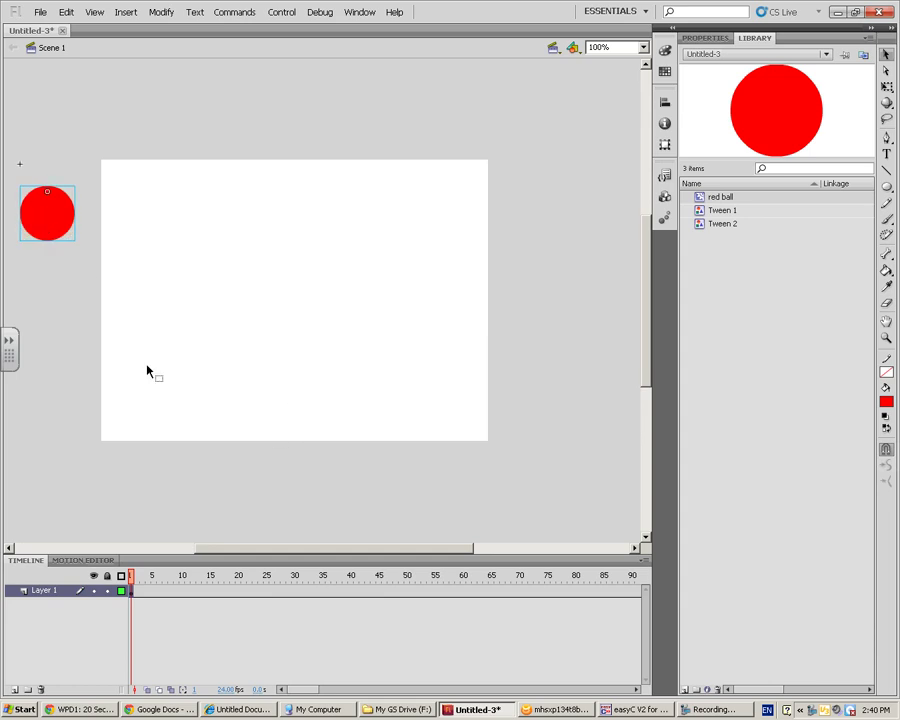
right_click(326, 593)
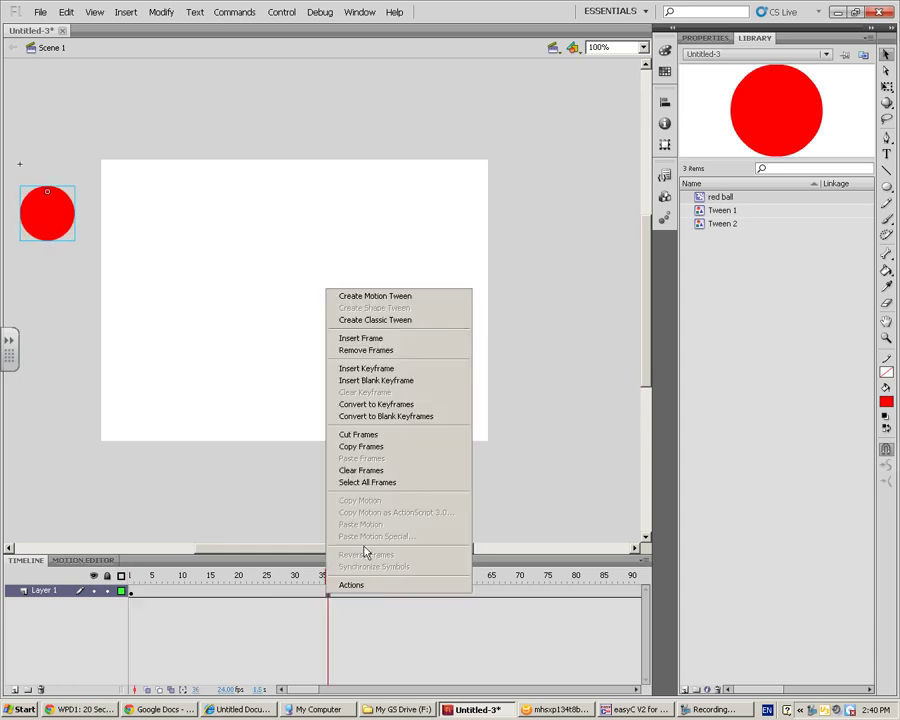
click(389, 336)
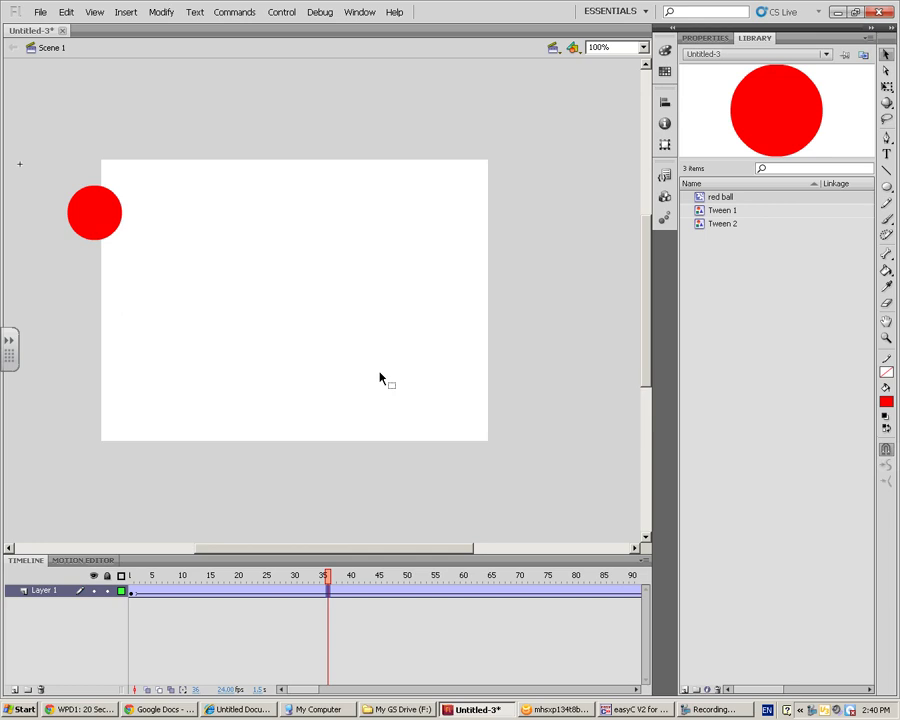
Step: Test the movie in Flash Player to watch the red ball bounce across the stage
key(ctrl+Return)
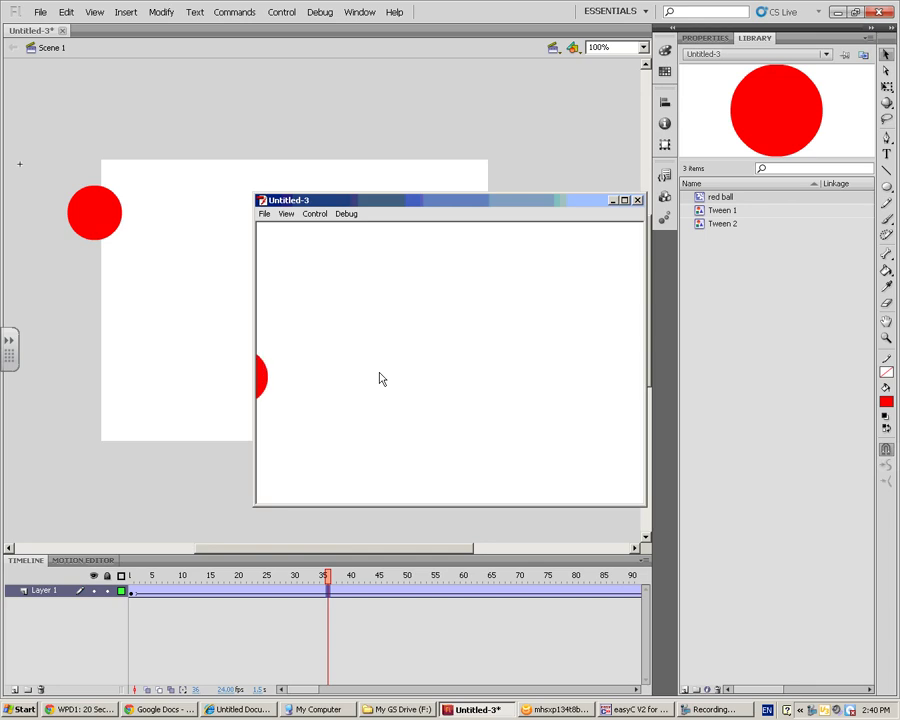